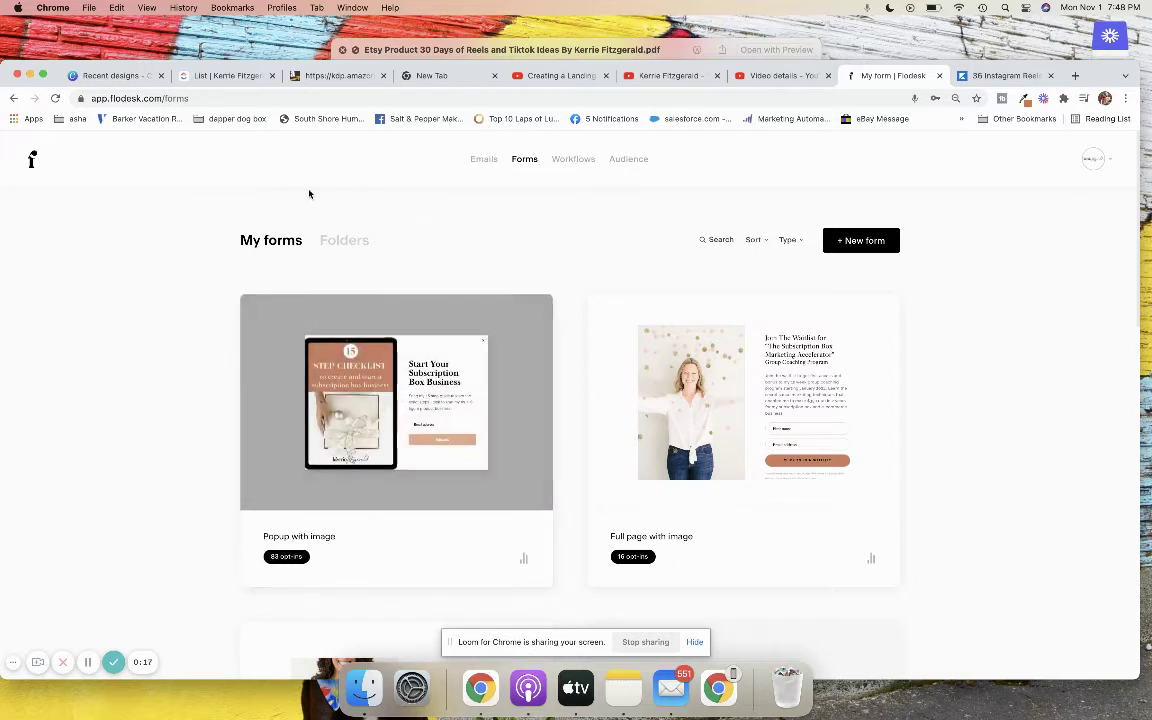
Step: Start a new form and browse the inline, full page and popup templates
click(864, 247)
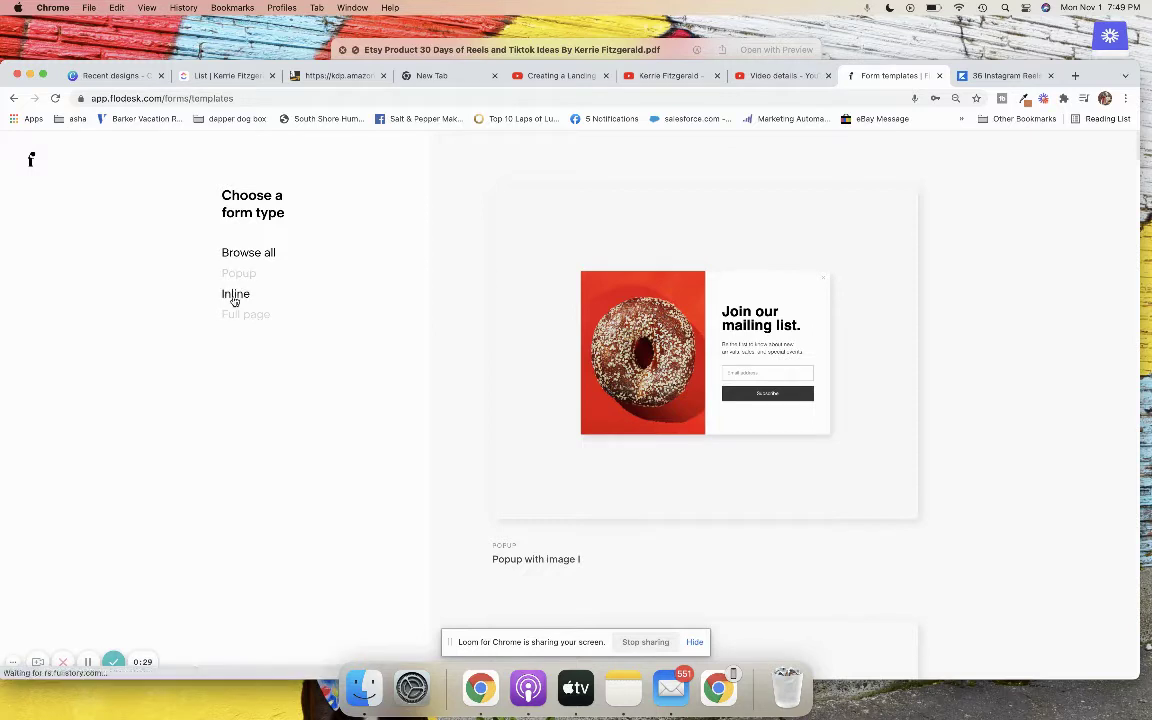
click(235, 296)
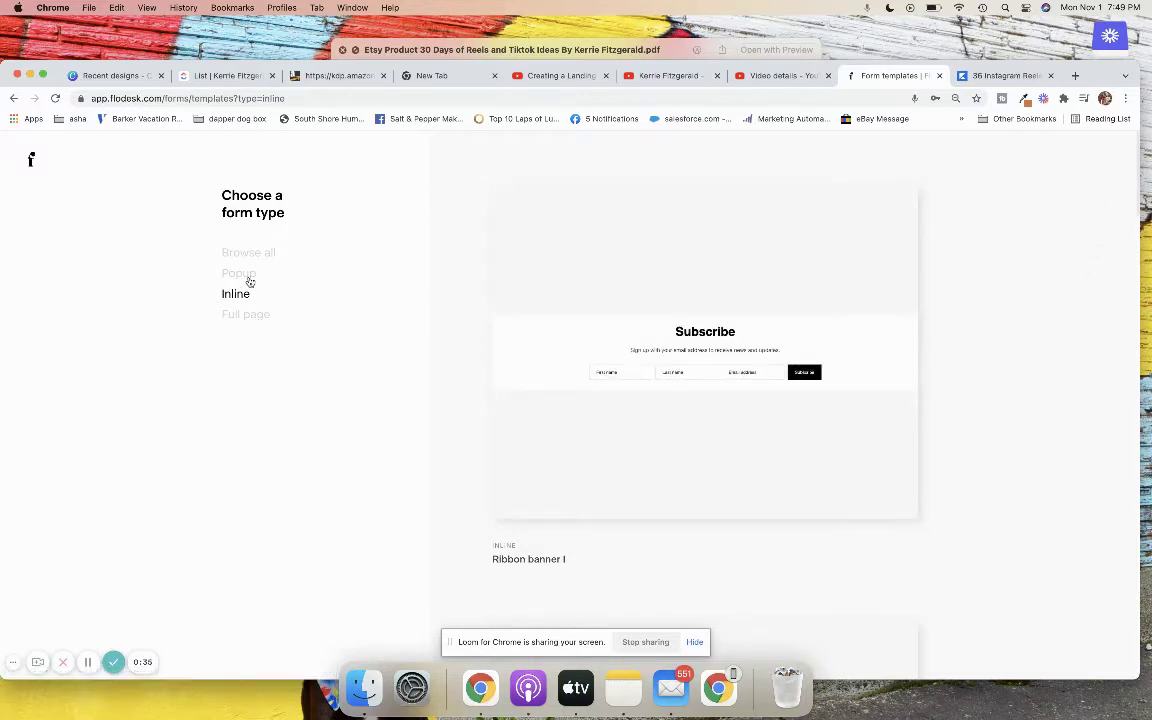
click(247, 315)
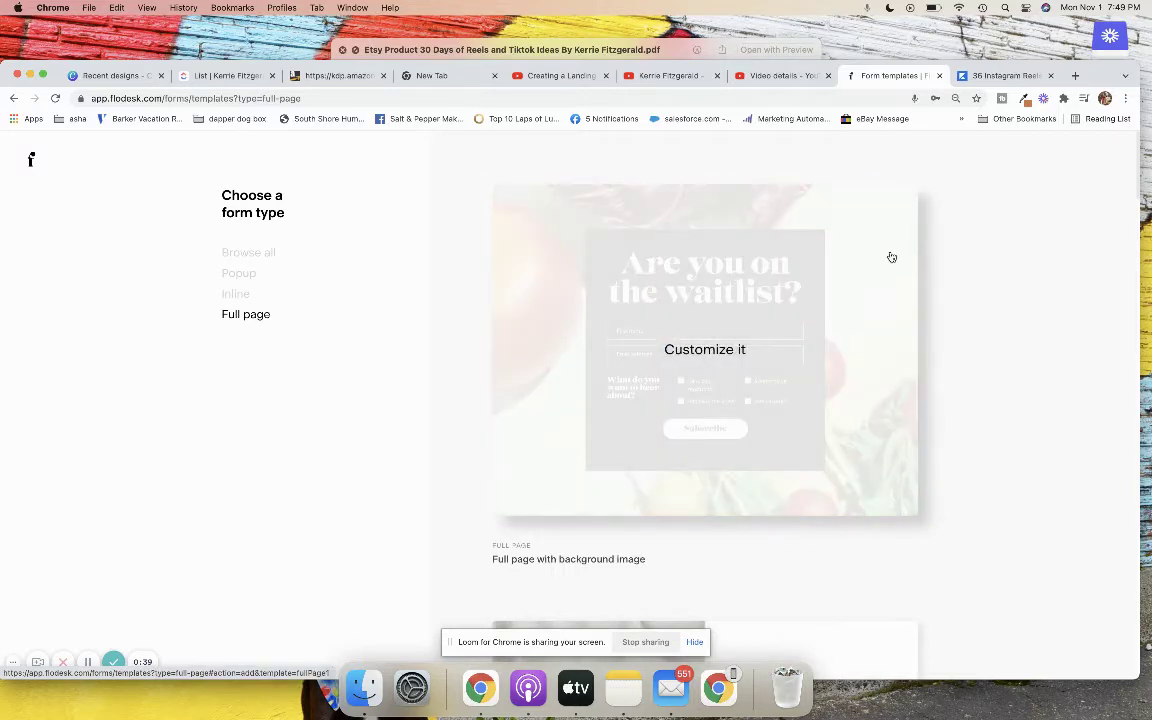
drag(1137, 140, 1124, 30)
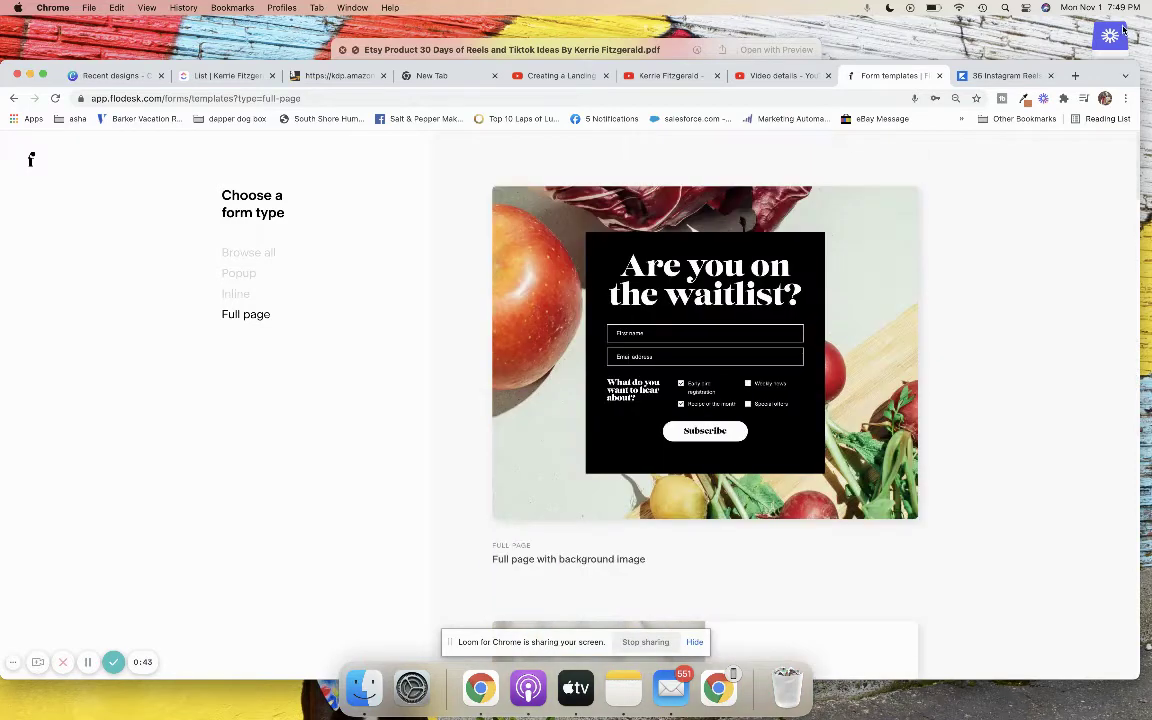
click(239, 276)
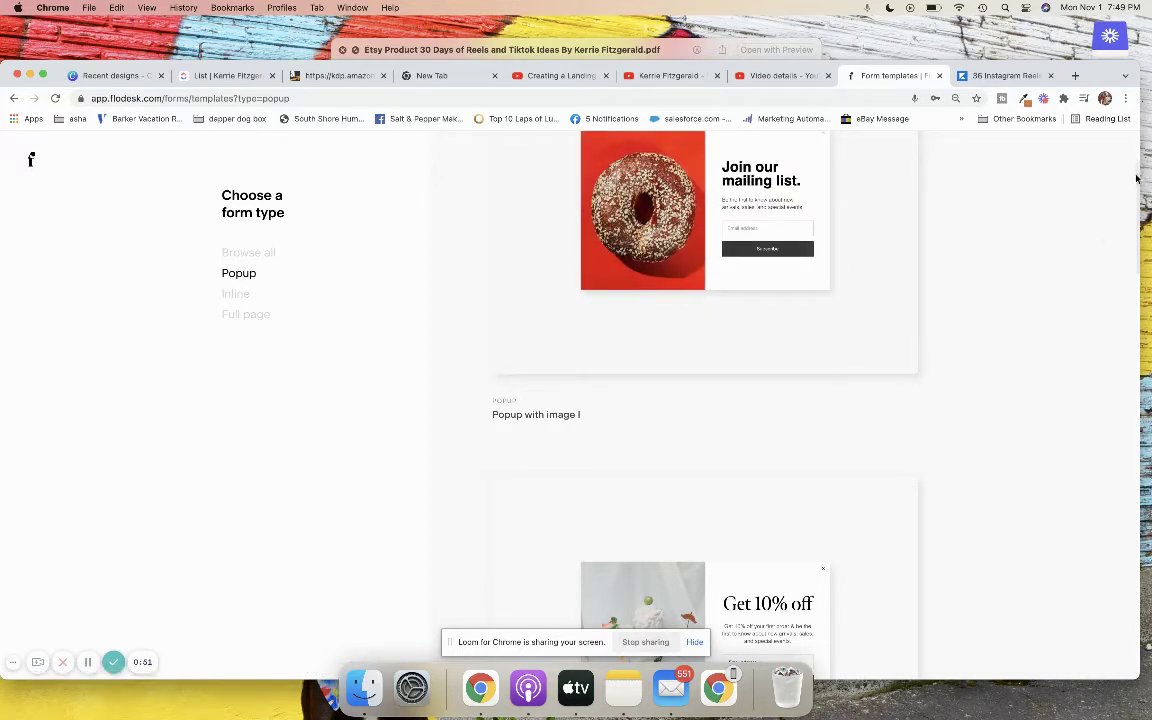
drag(1137, 222, 1146, 536)
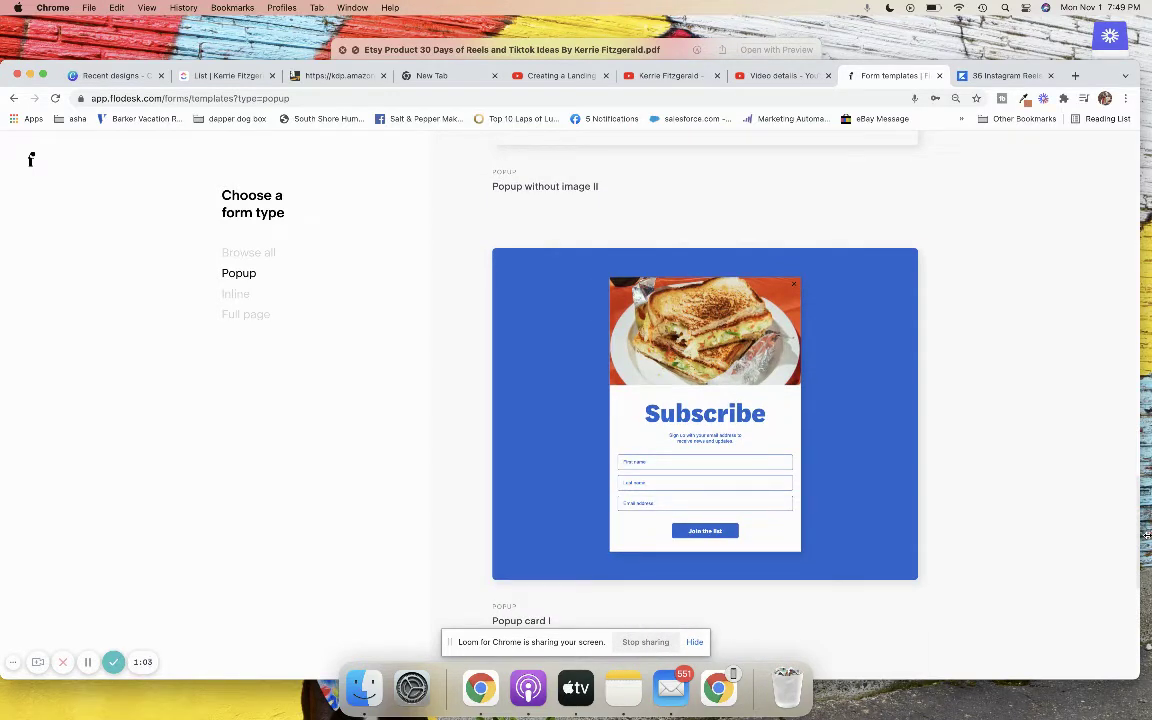
drag(1146, 520, 1090, 267)
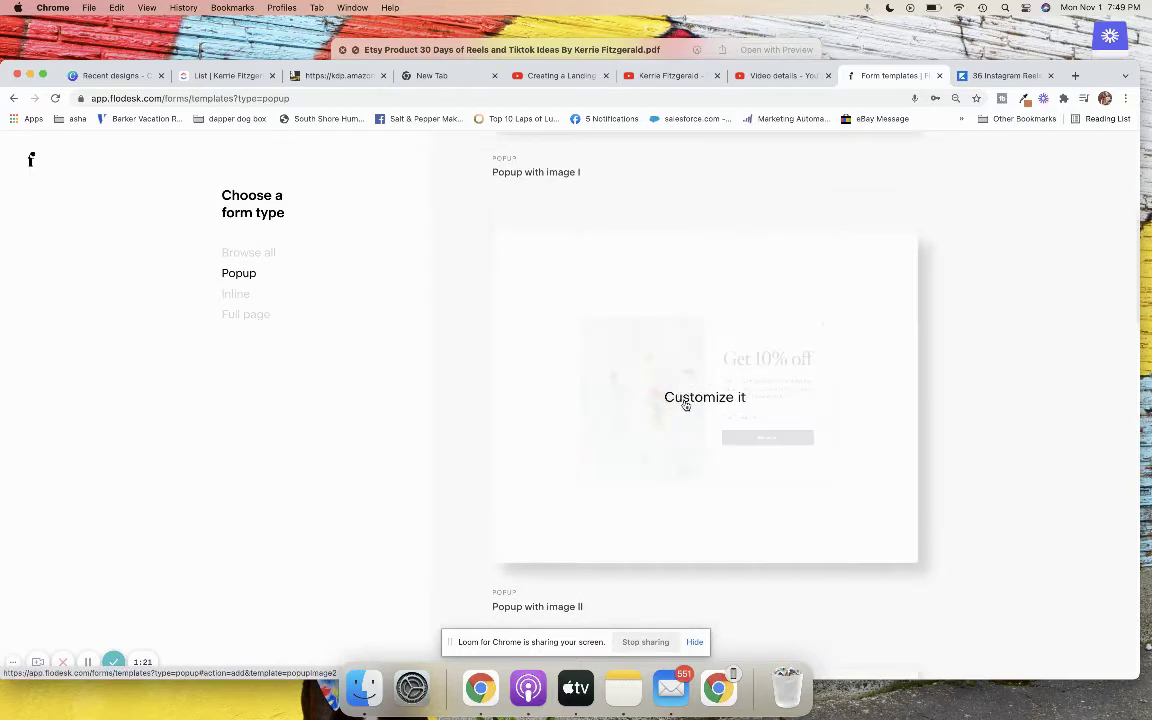
Step: Customize the Popup with image II template and assign it to a new segment named "website Popup New"
click(689, 405)
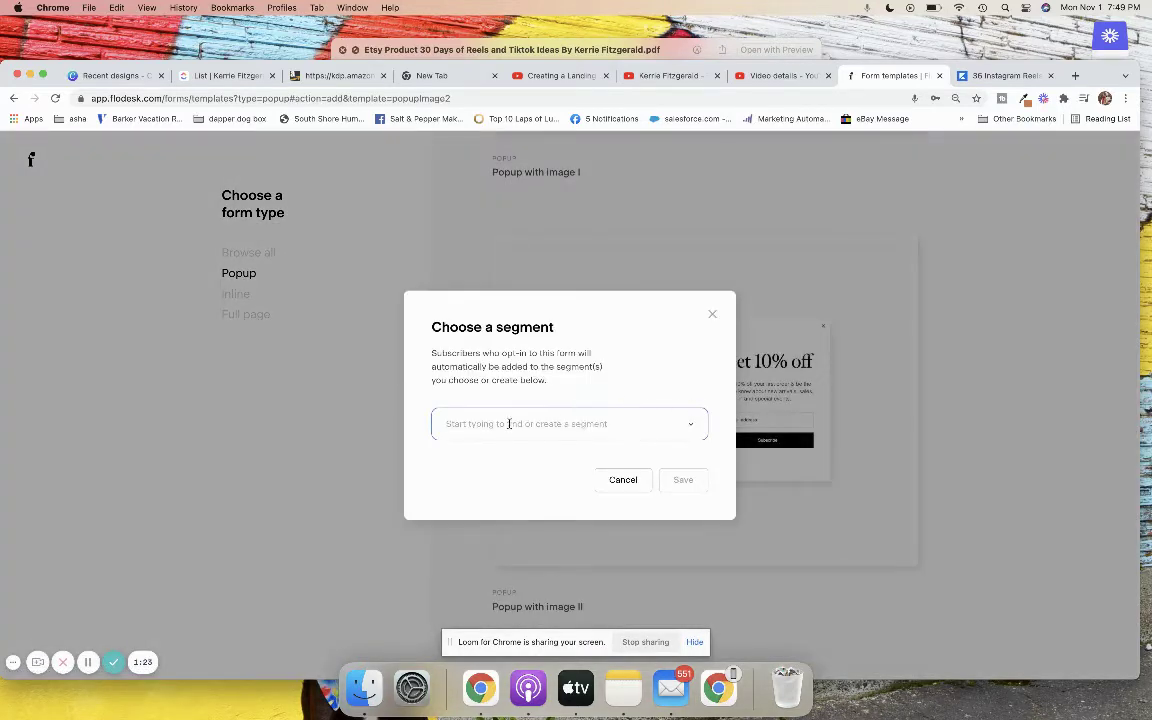
click(466, 424)
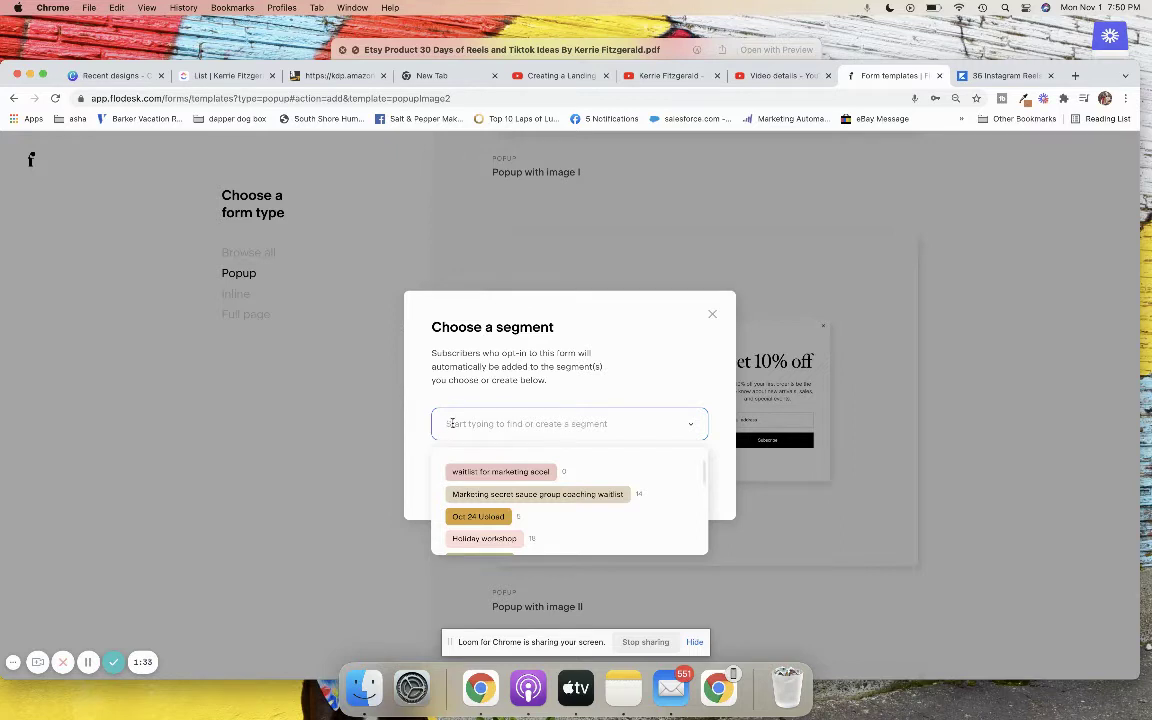
text(website Popup)
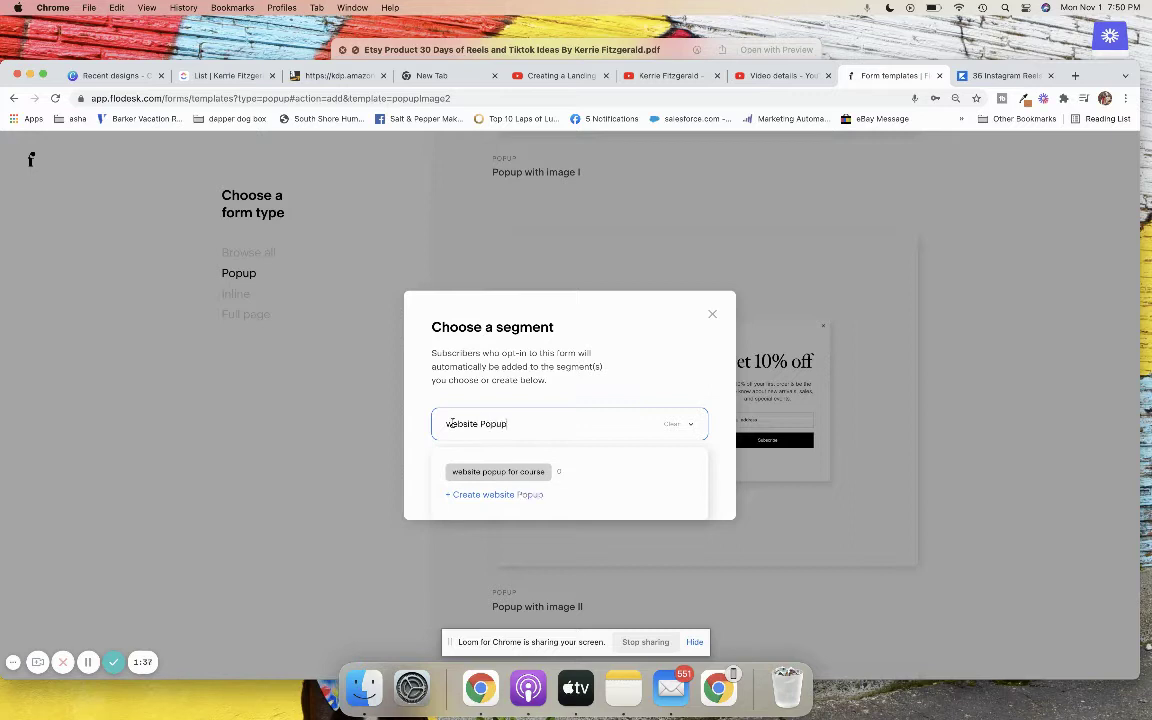
text( New)
key(Return)
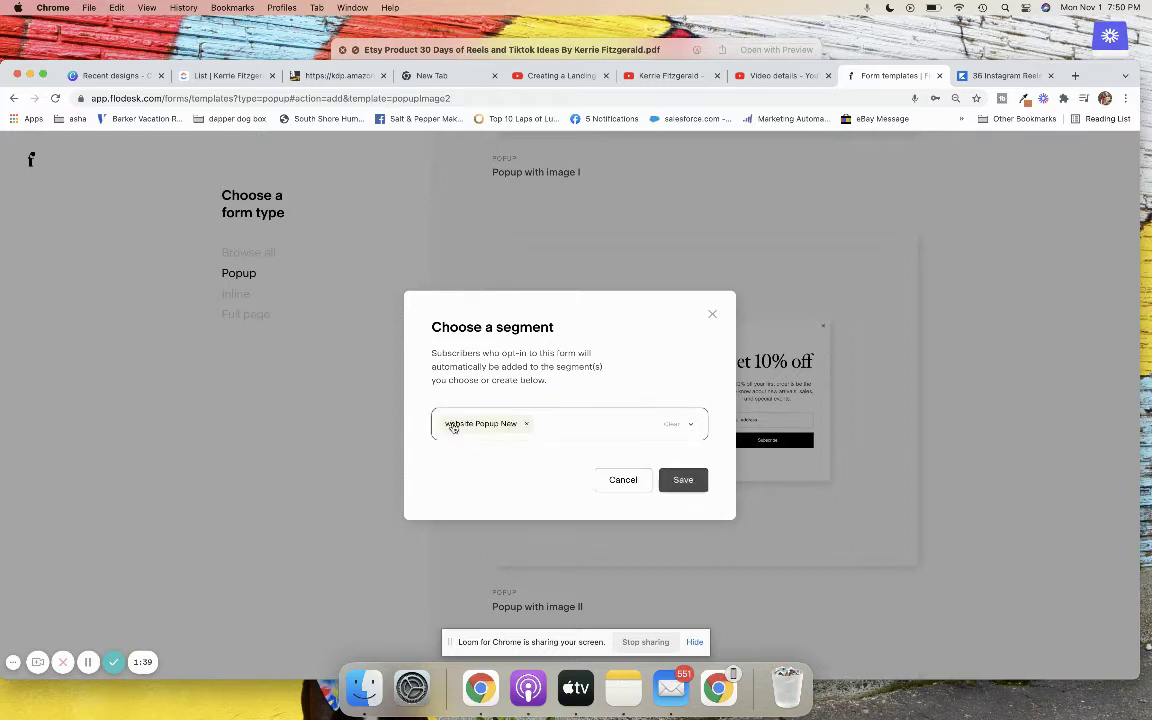
click(689, 481)
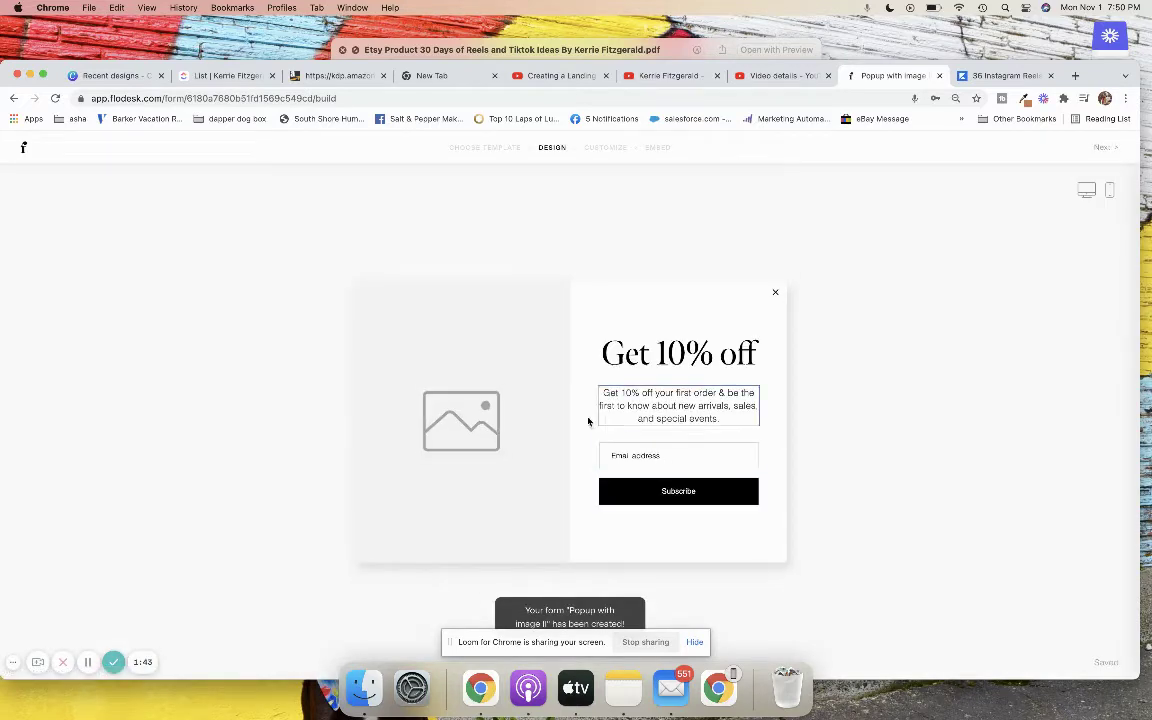
Step: Upload the Reels & Tiktok ideas cover screenshot from the Desktop folder as the popup's image
click(564, 352)
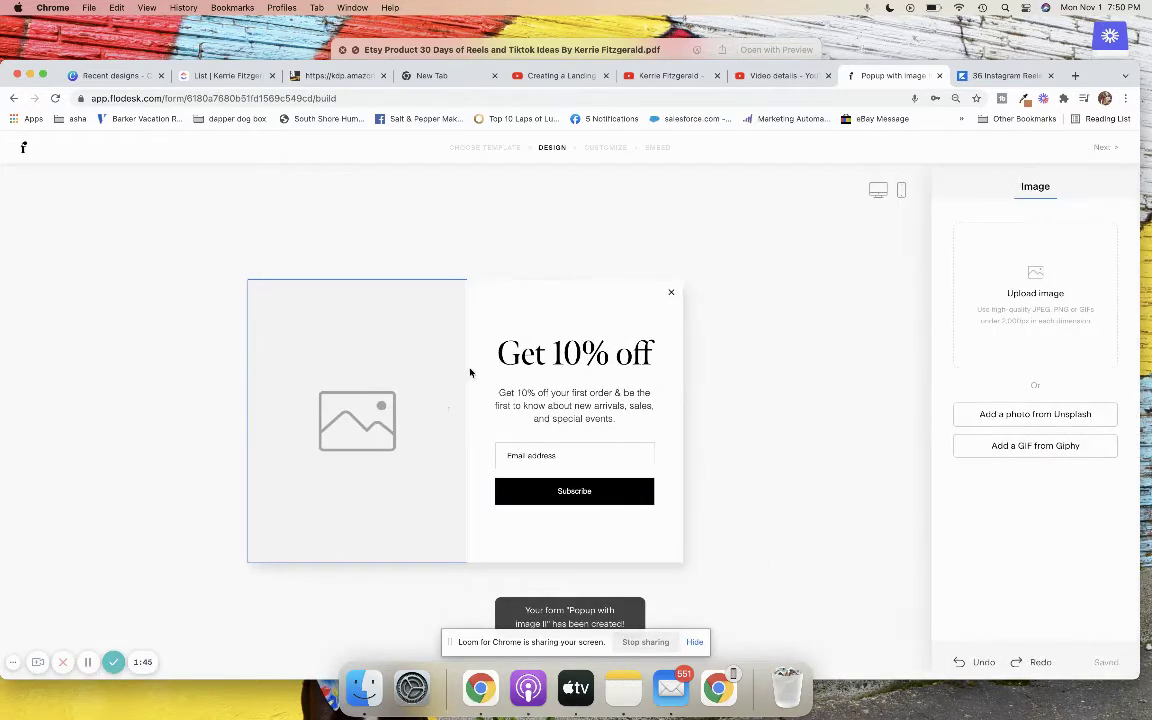
click(1034, 301)
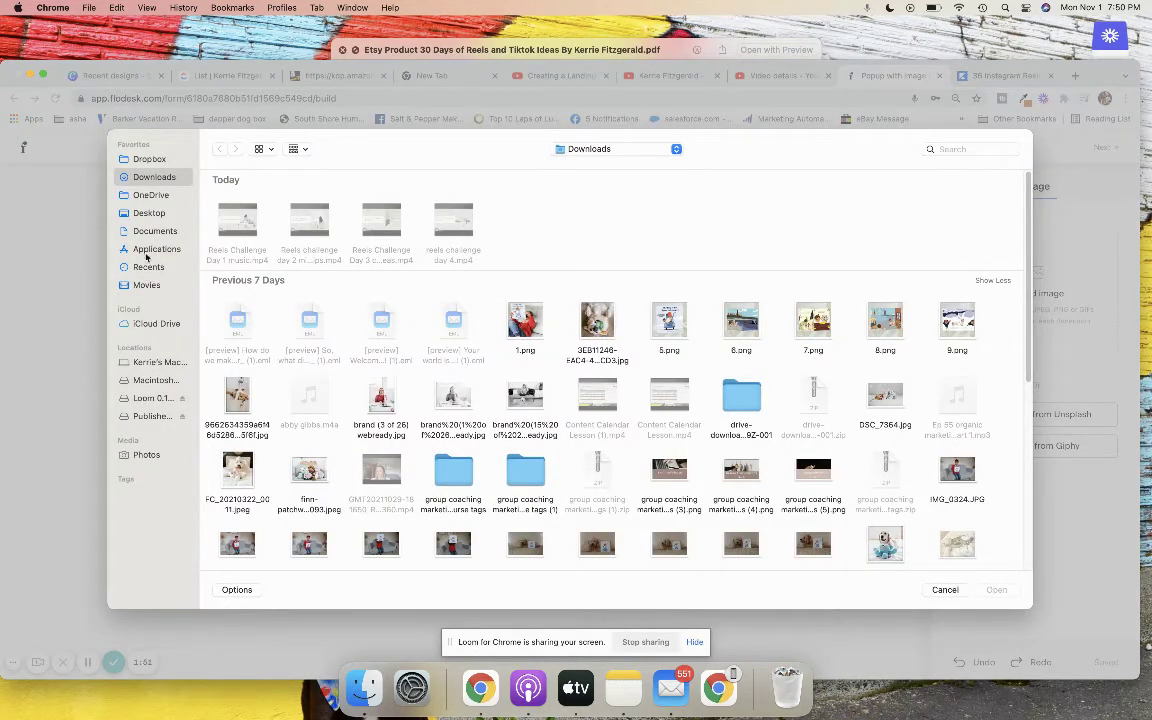
click(149, 213)
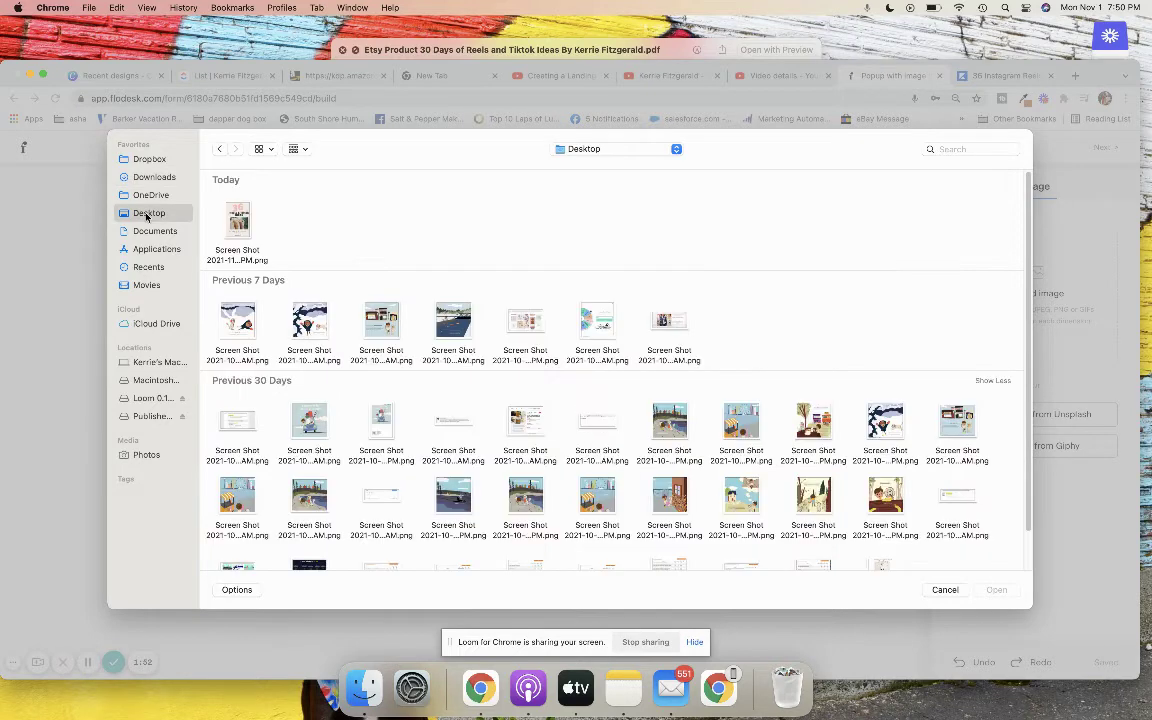
double_click(238, 220)
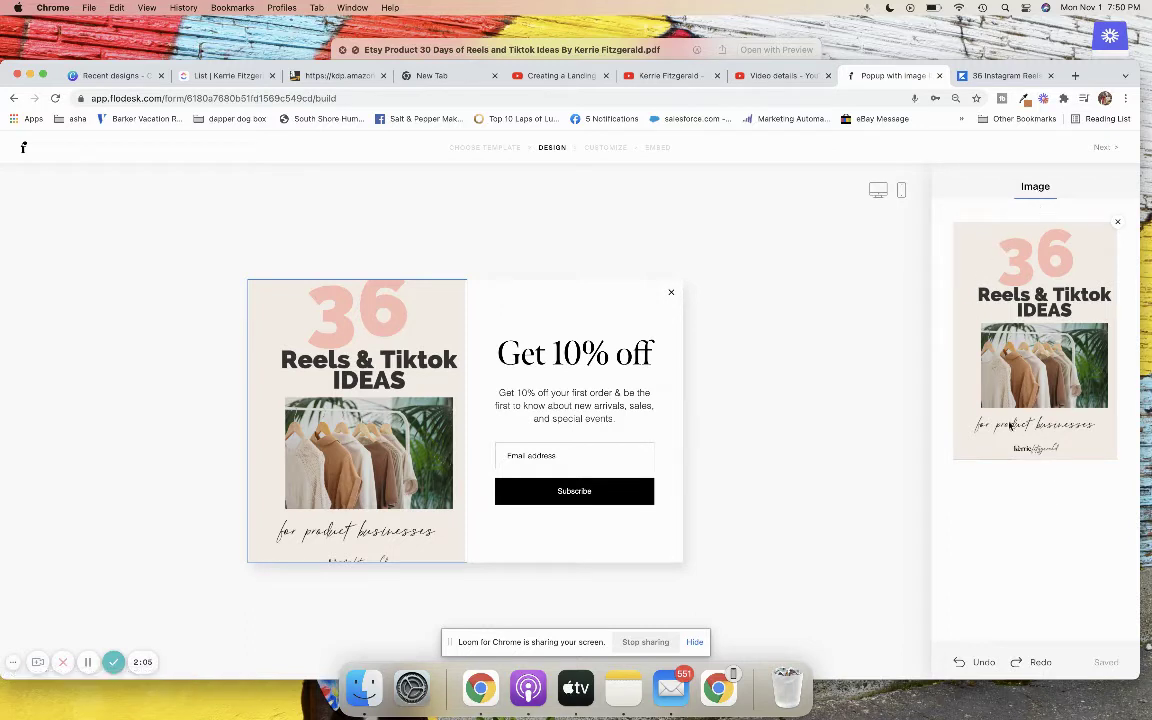
Step: Turn on the form setting that shows the popup's image on mobile devices
click(841, 329)
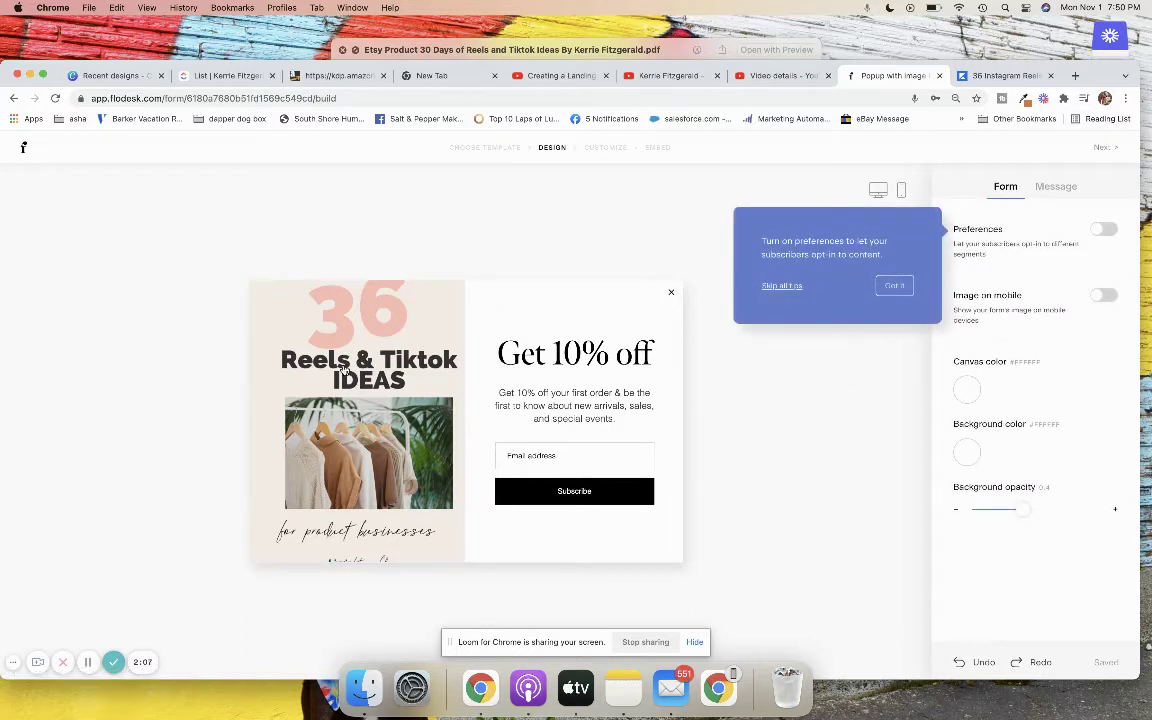
click(897, 369)
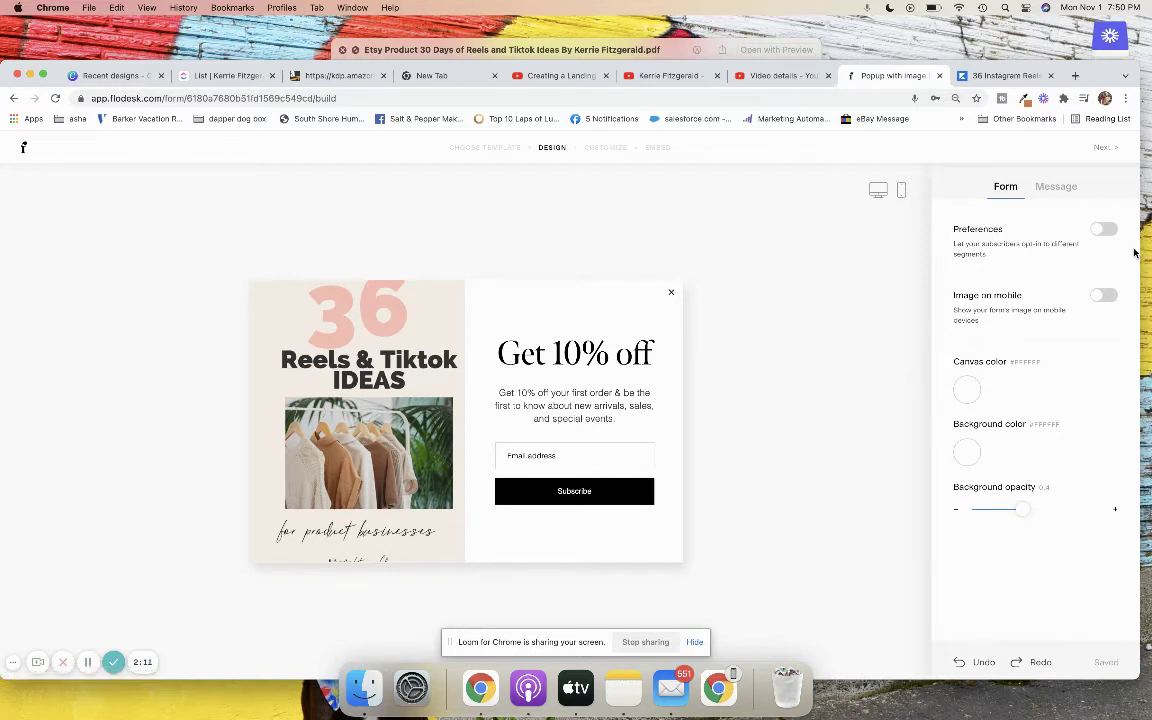
click(1104, 295)
Step: Replace the popup's image with the Unsplash photo of blurred golden lights, searching for "lux"
click(351, 458)
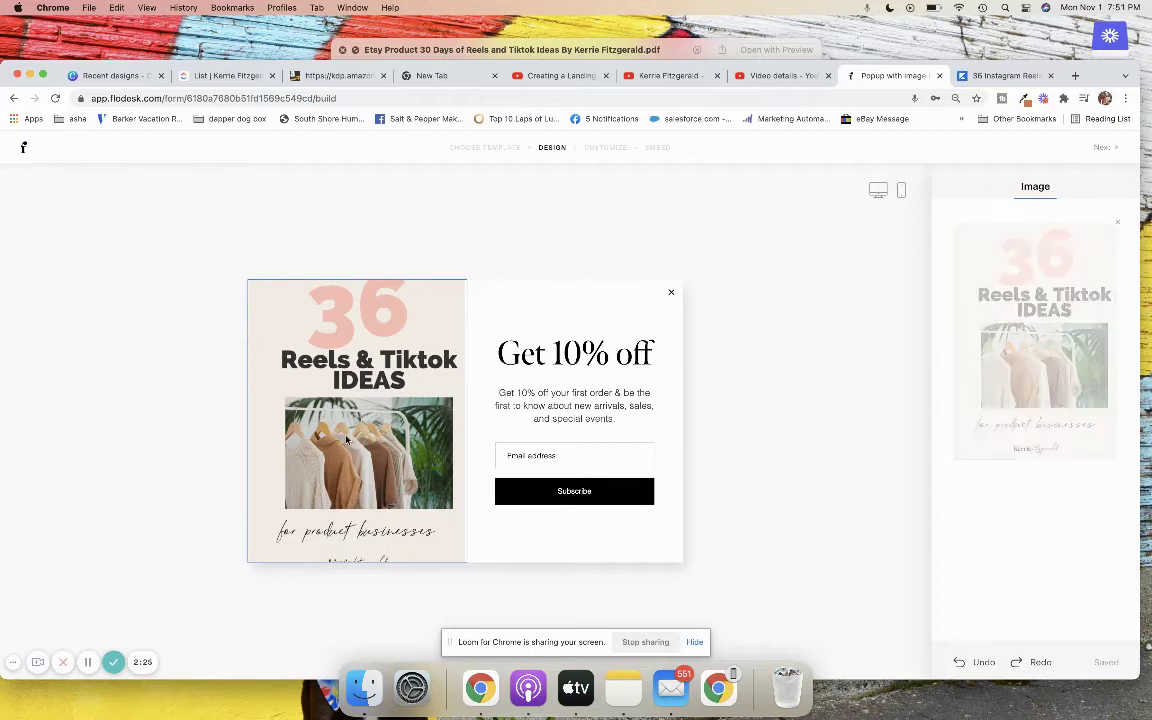
click(1117, 222)
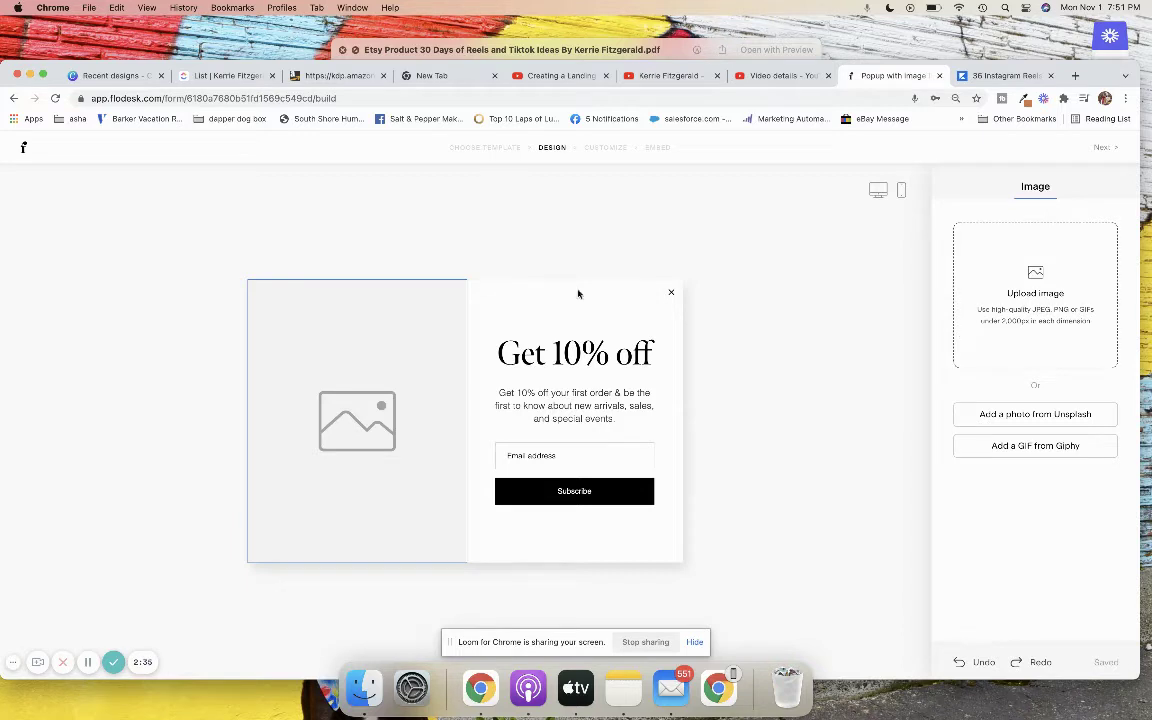
click(1043, 418)
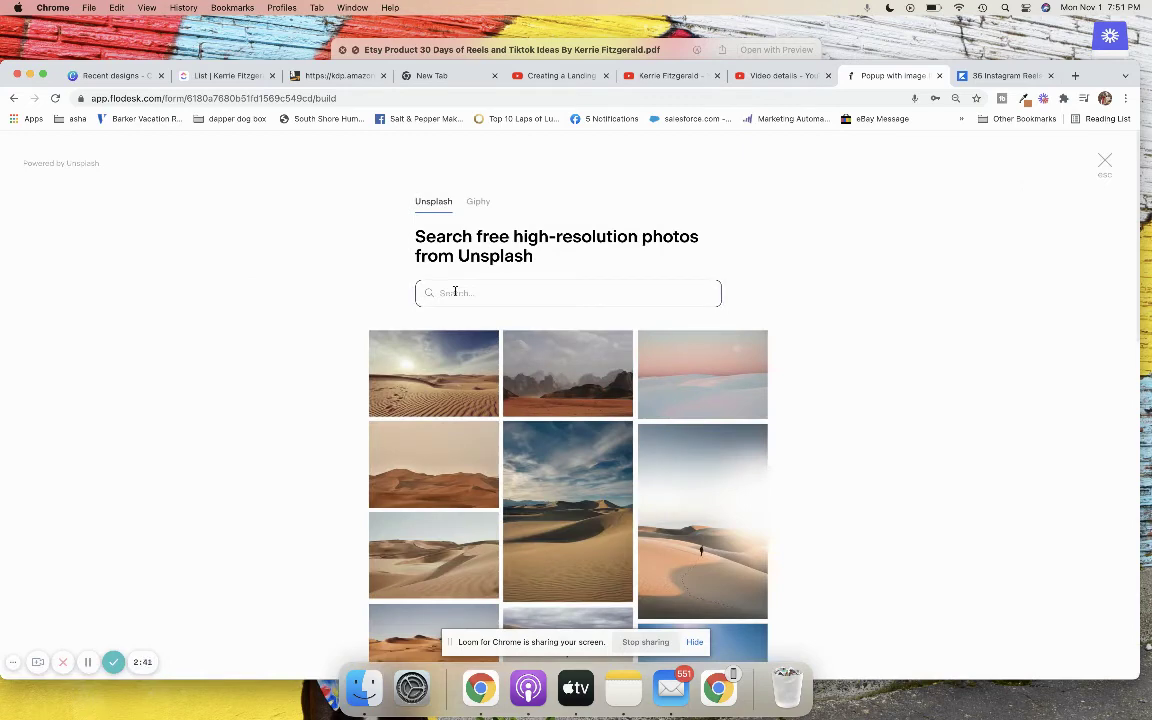
text(lux)
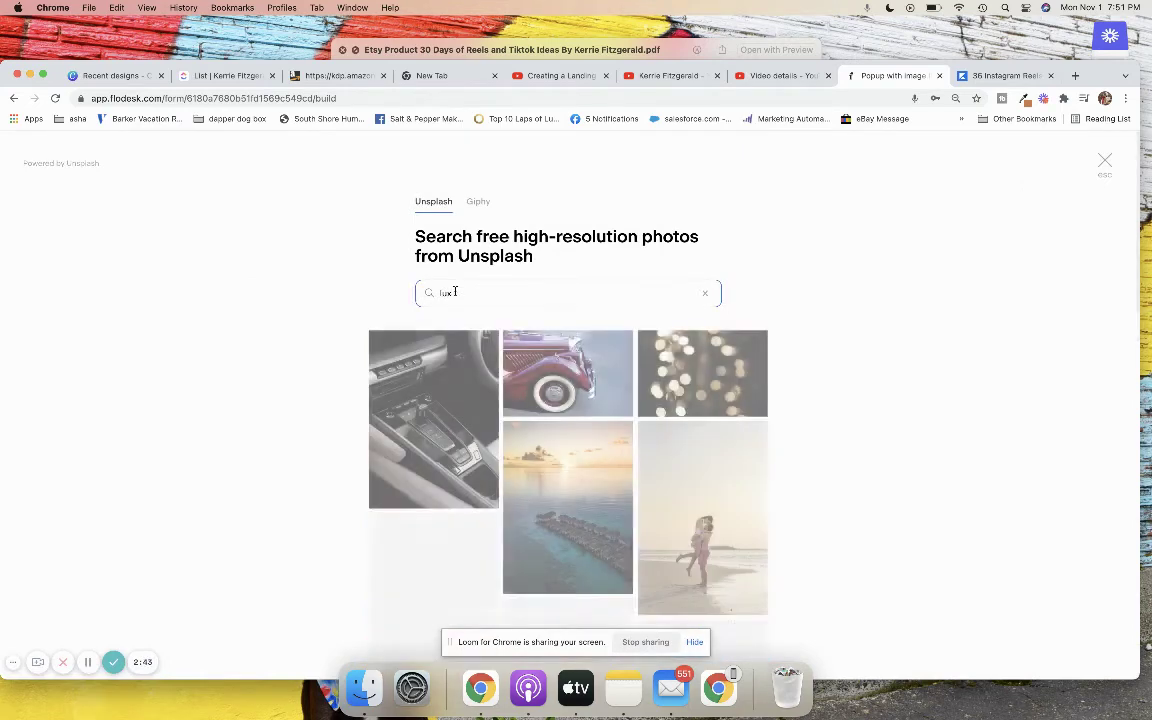
click(720, 378)
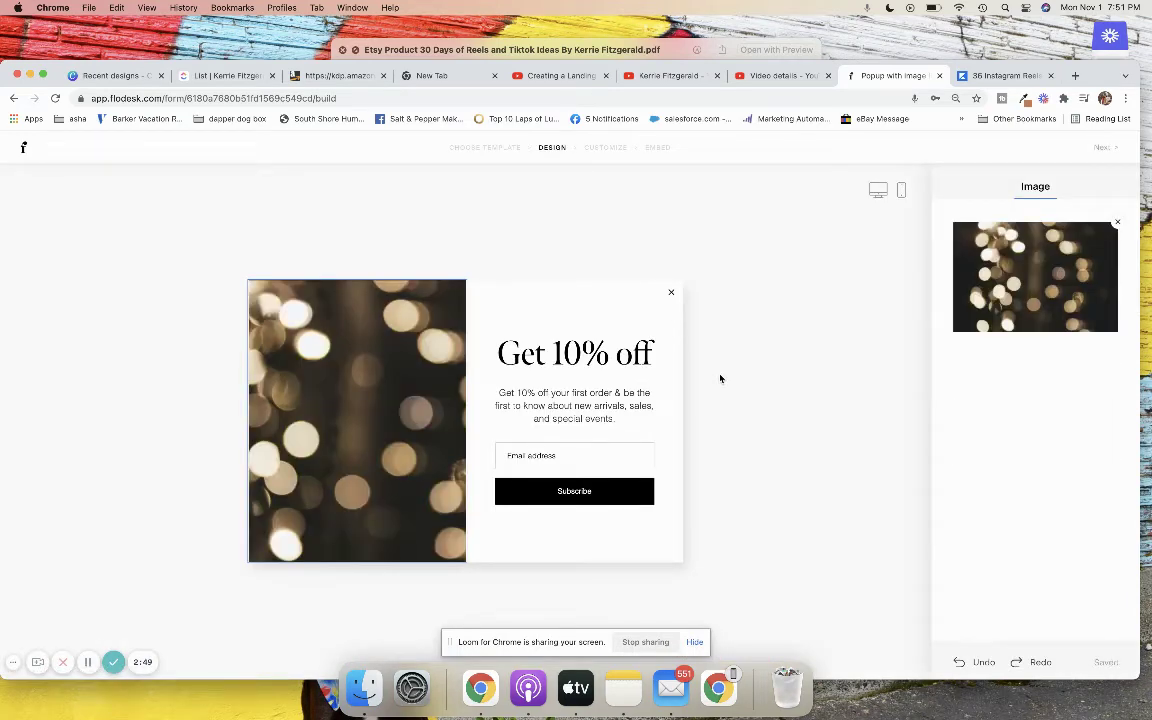
Step: Replace the description under the heading with "Join our email list and take 10% off your first purchase."
click(537, 349)
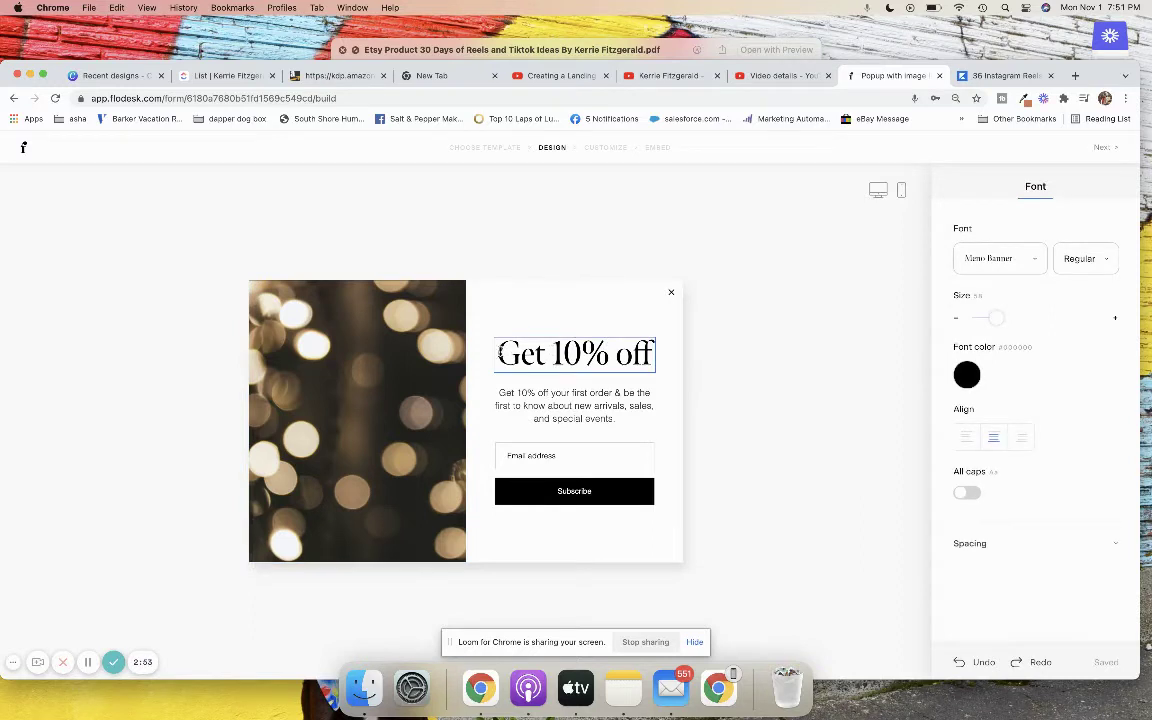
drag(500, 353, 648, 363)
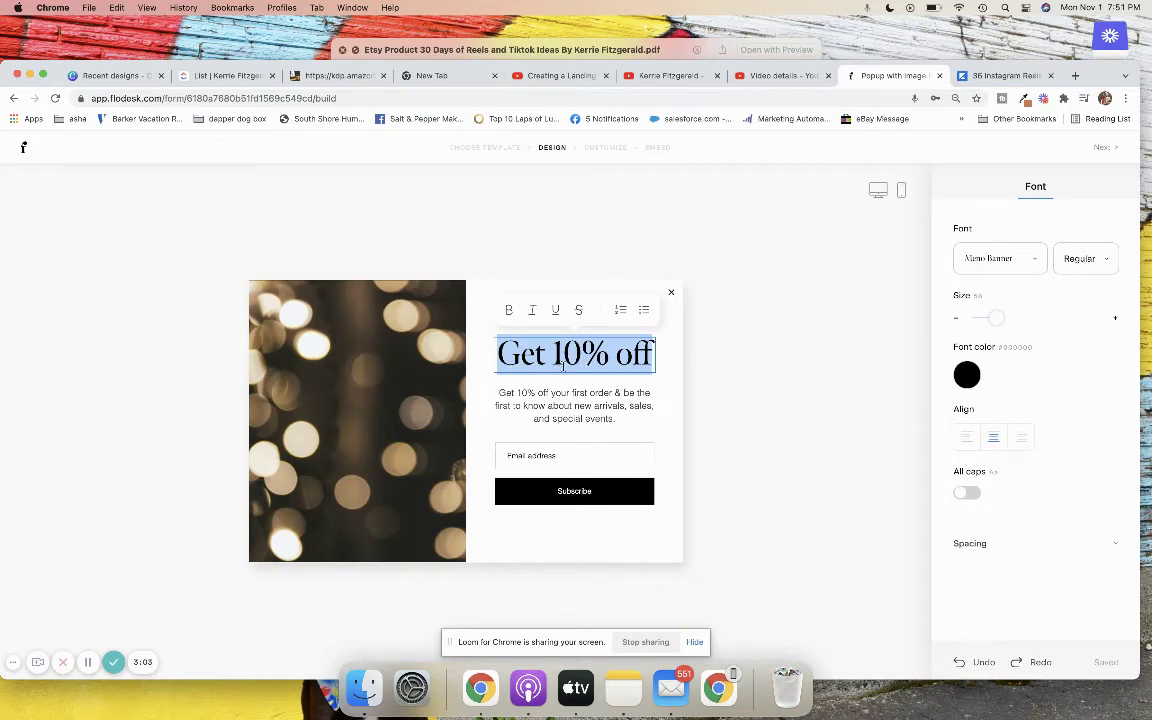
click(537, 395)
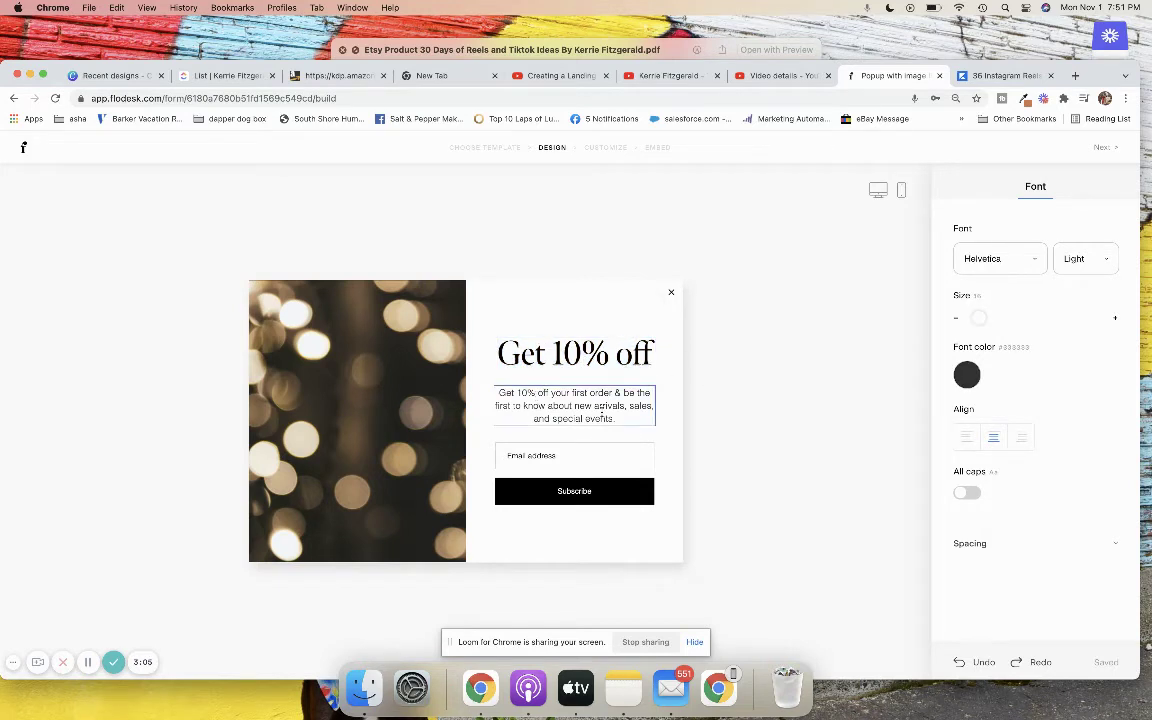
drag(613, 420, 492, 394)
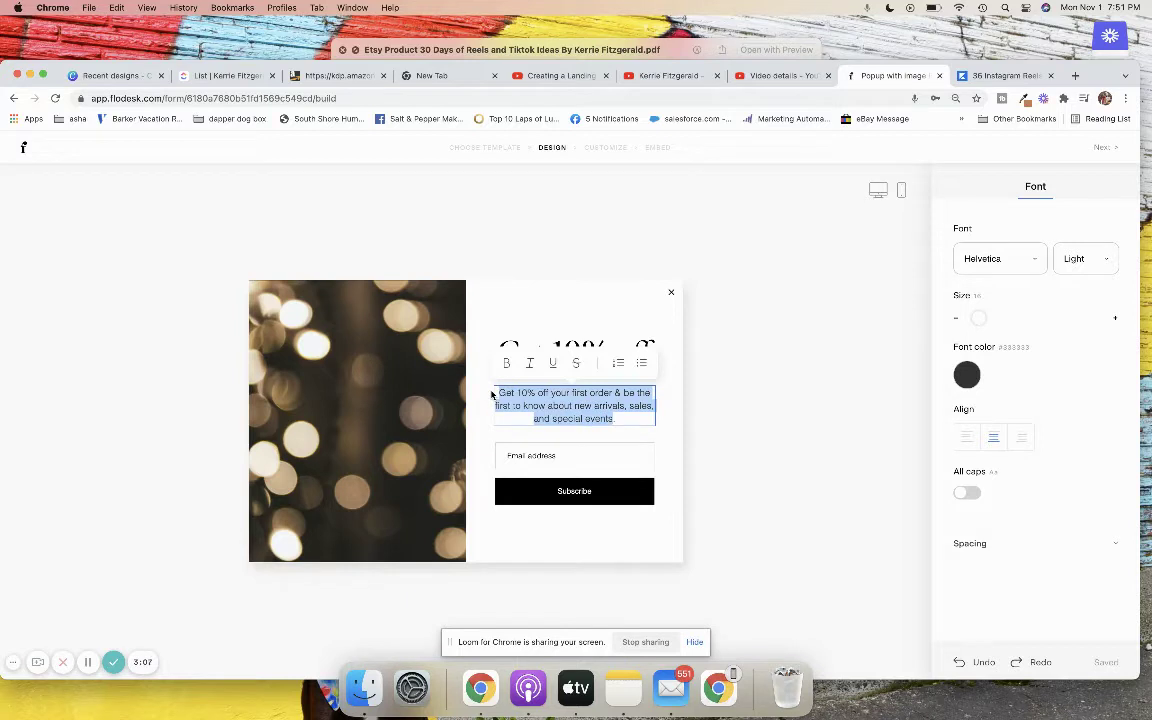
text(Jon ou)
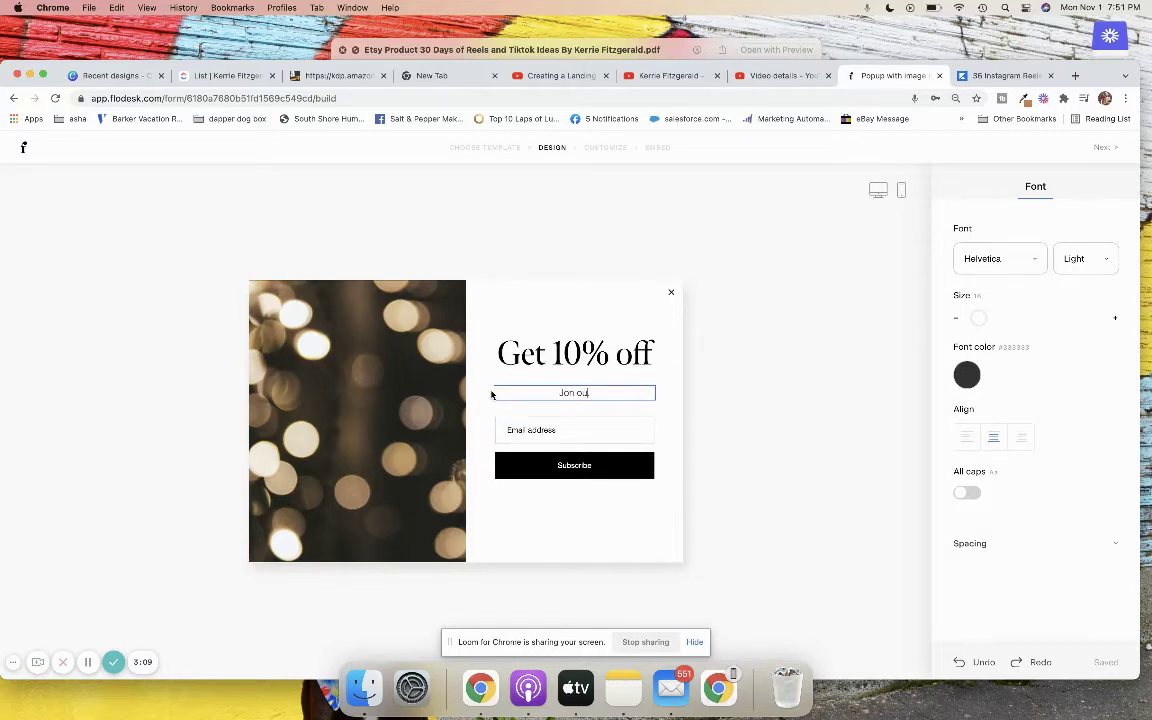
key(BackSpace)
key(BackSpace)
key(BackSpace)
key(BackSpace)
text(in our email list and take 10% off your)
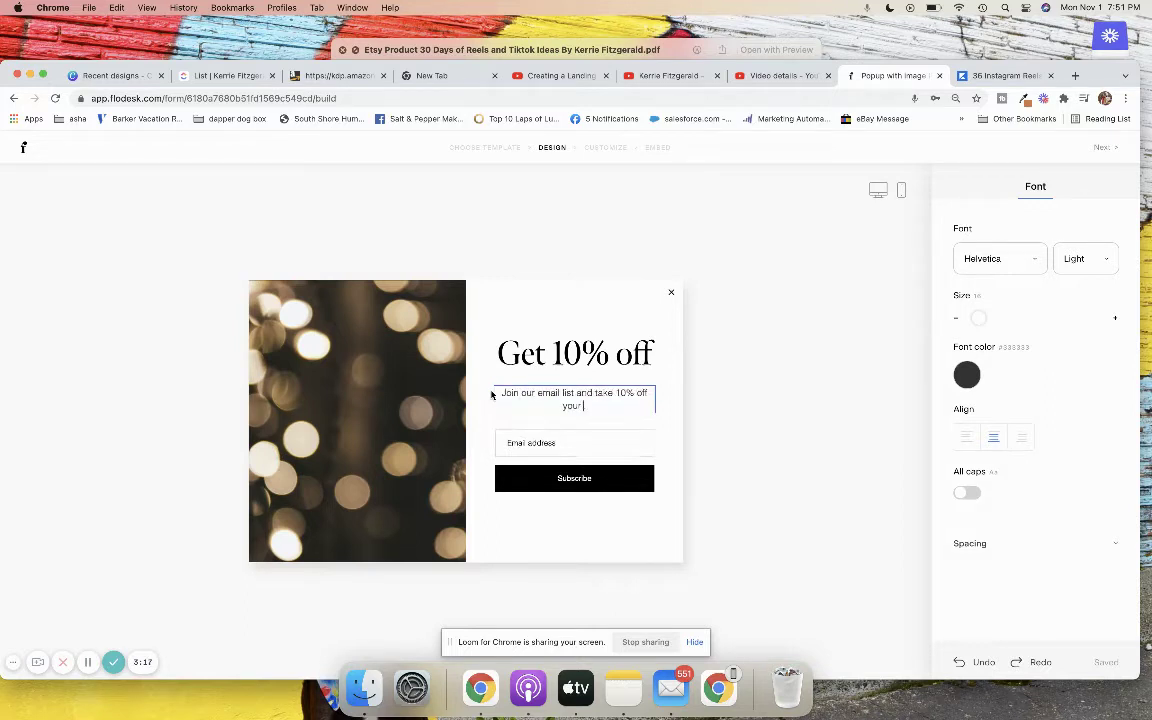
text( first purchase.)
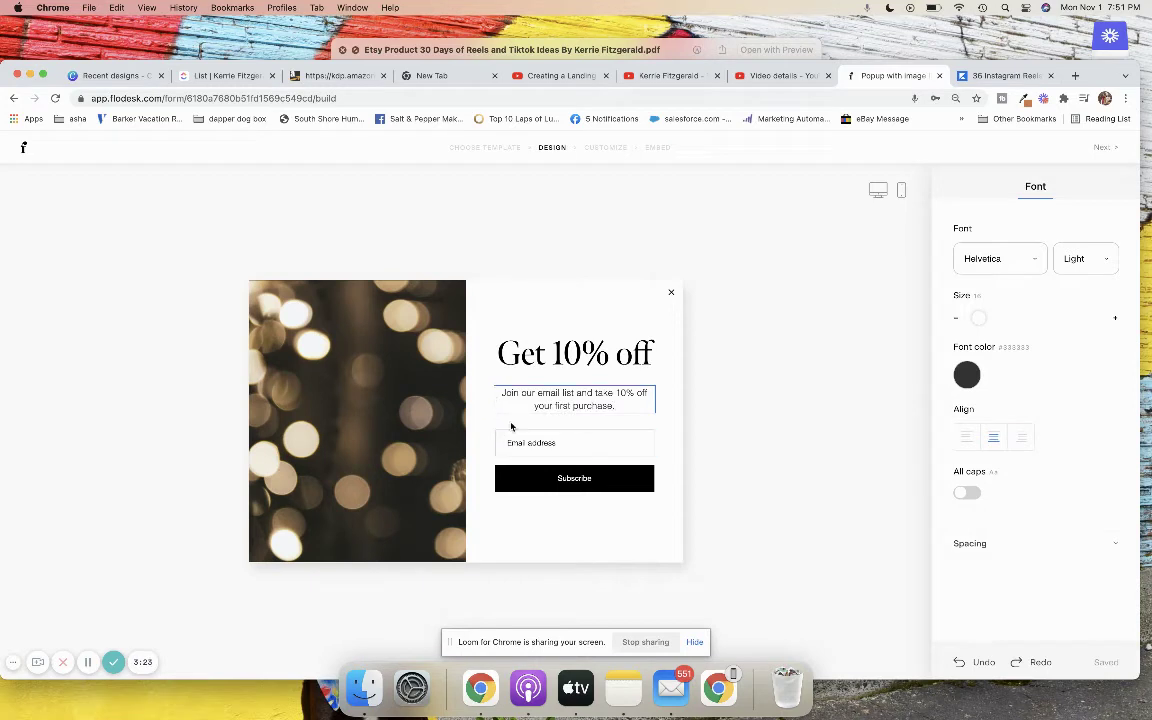
Step: Try red and orange fills on the Subscribe button and set its fill color to the saved brown swatch
click(561, 481)
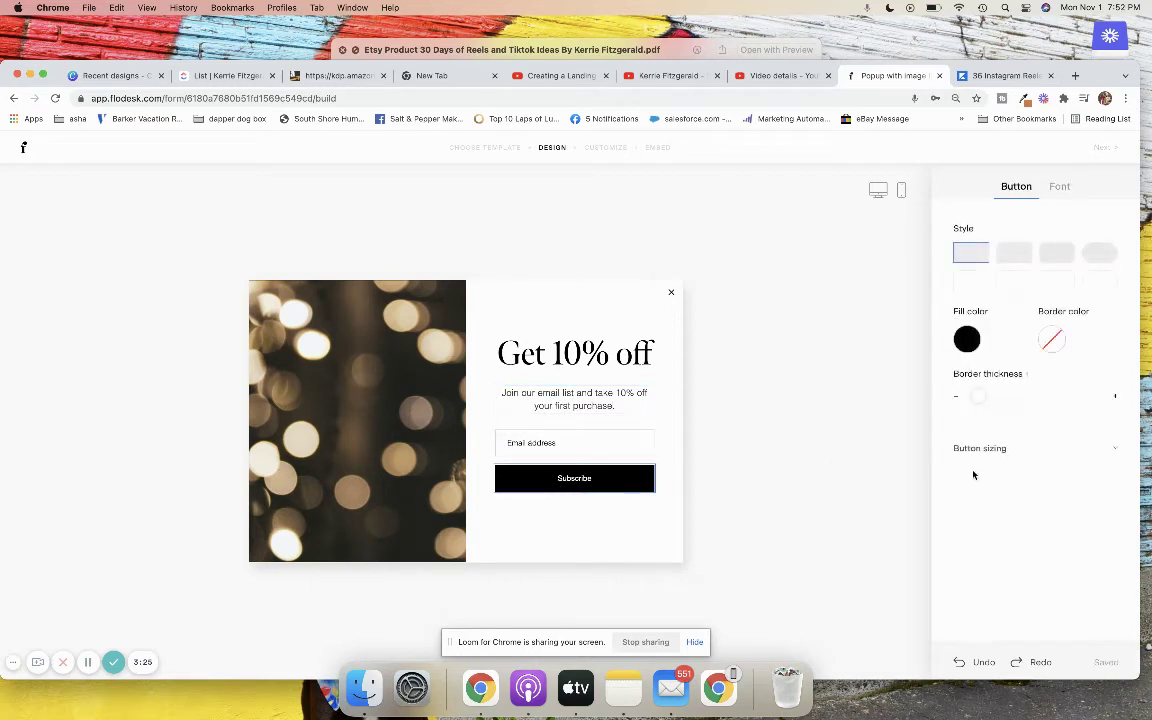
click(969, 340)
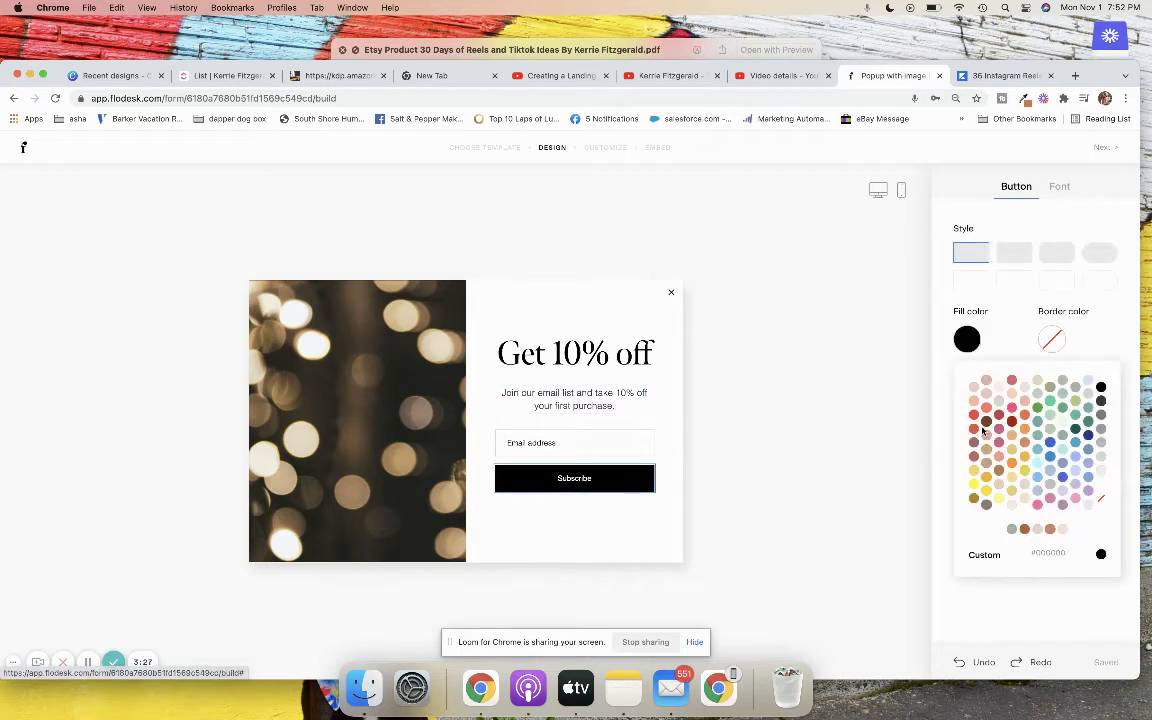
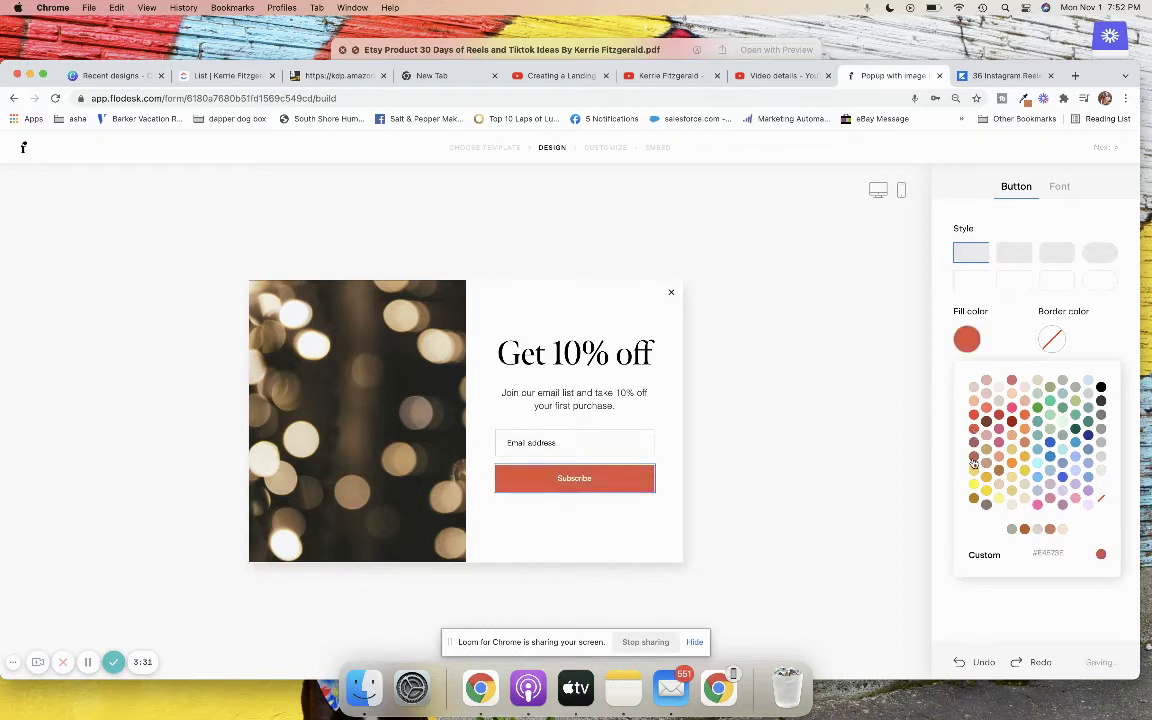
click(1012, 467)
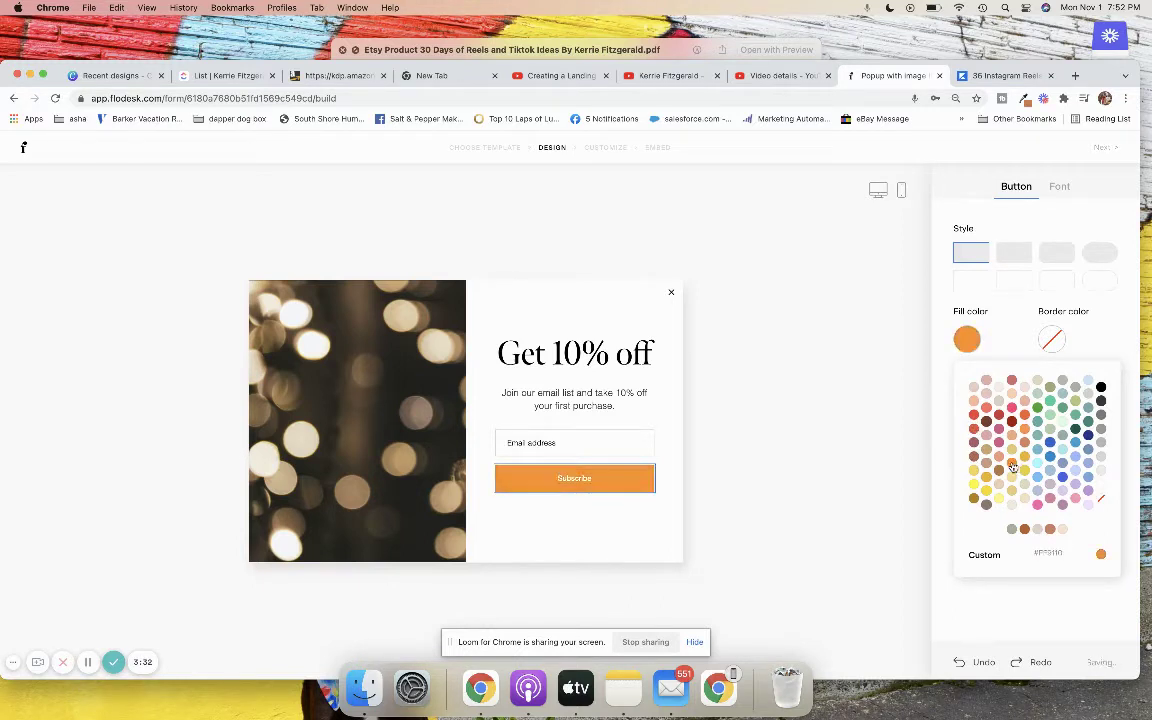
click(1025, 530)
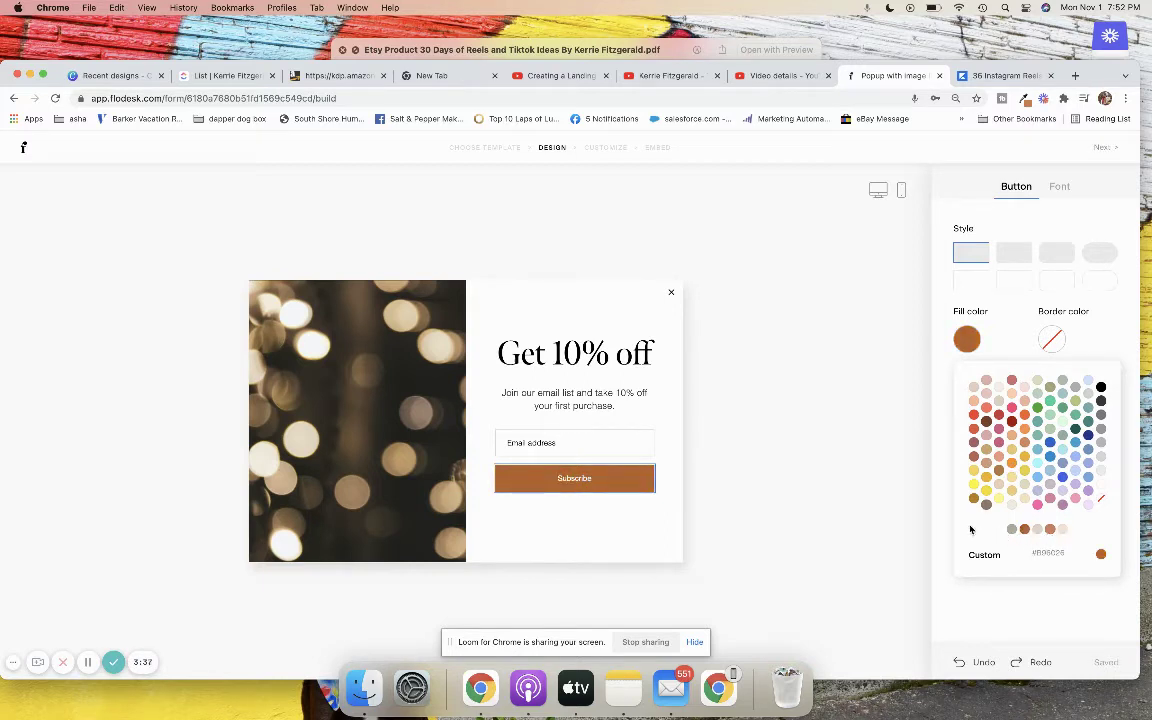
Step: Try the outlined pill style on the Subscribe button and set its style to the filled pill shape
click(965, 594)
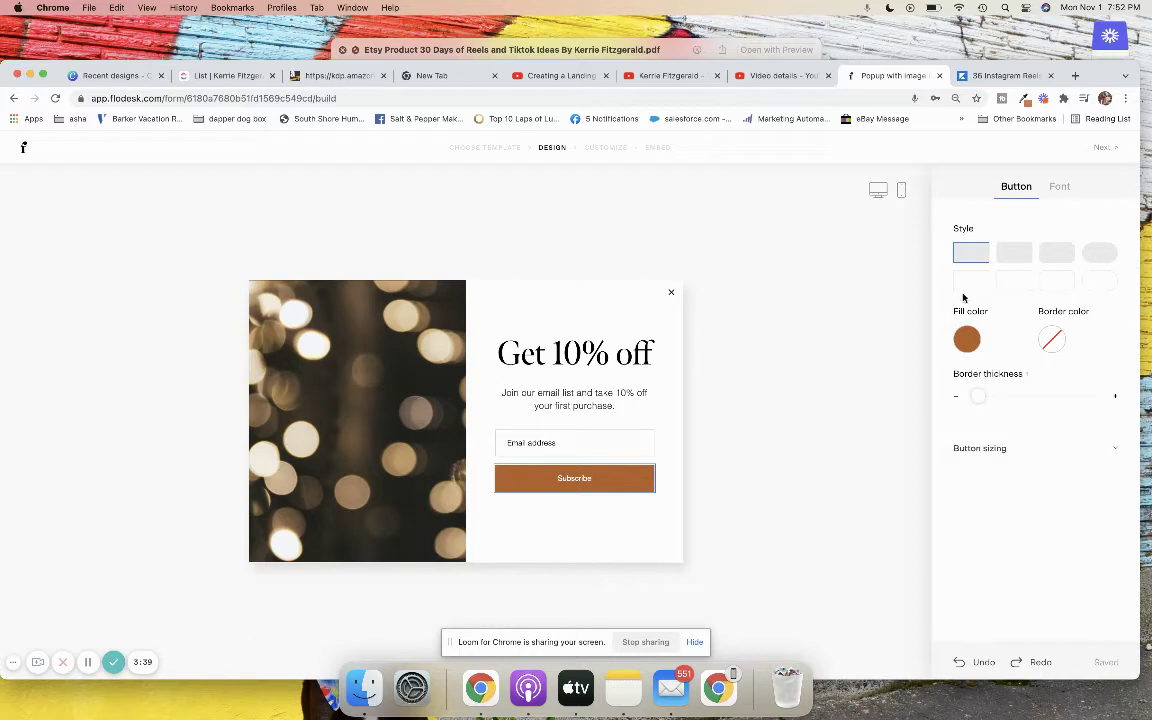
click(1101, 254)
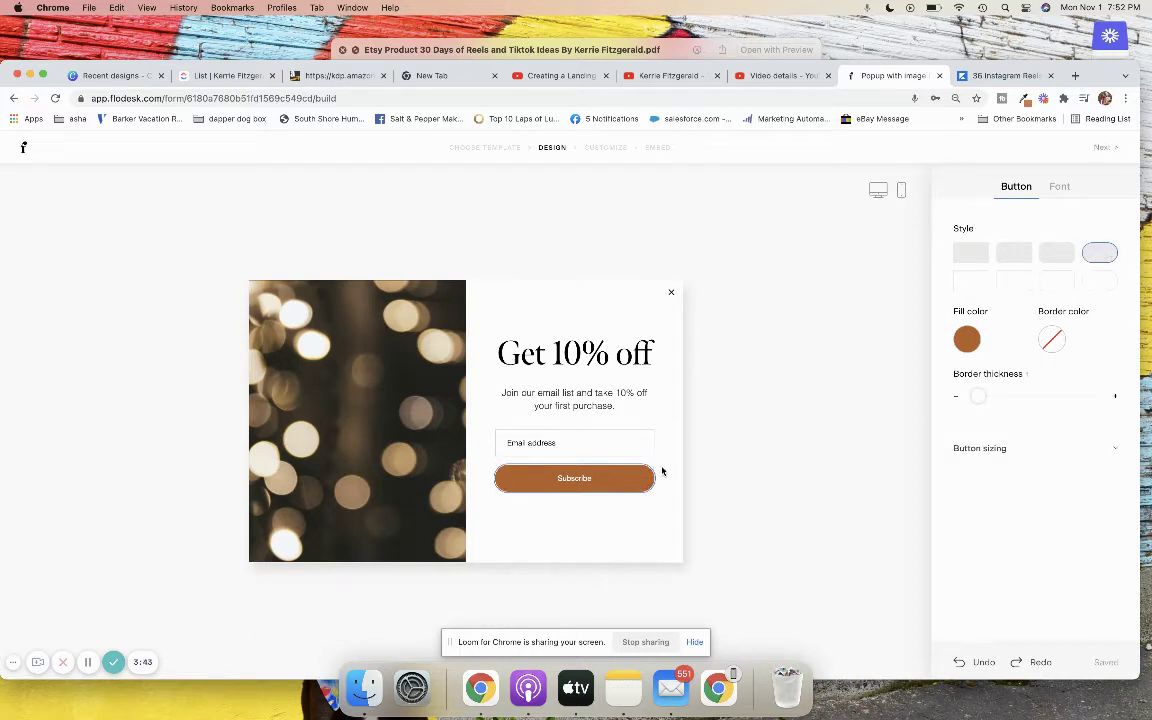
click(1109, 288)
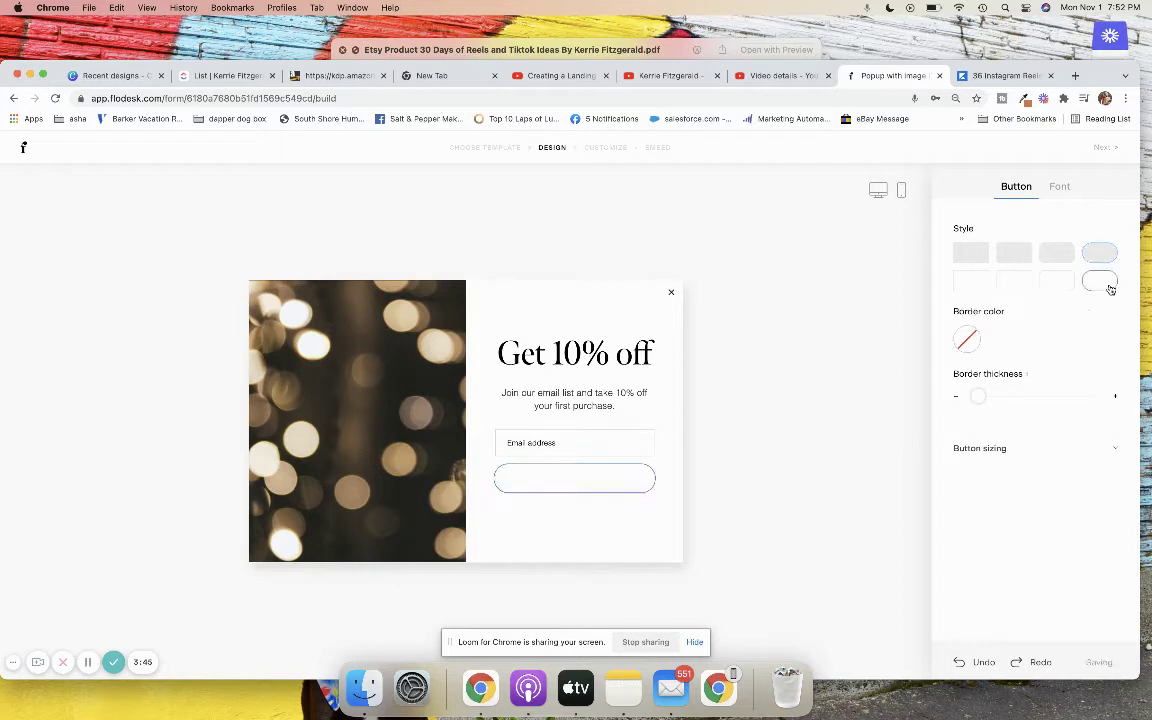
click(1100, 254)
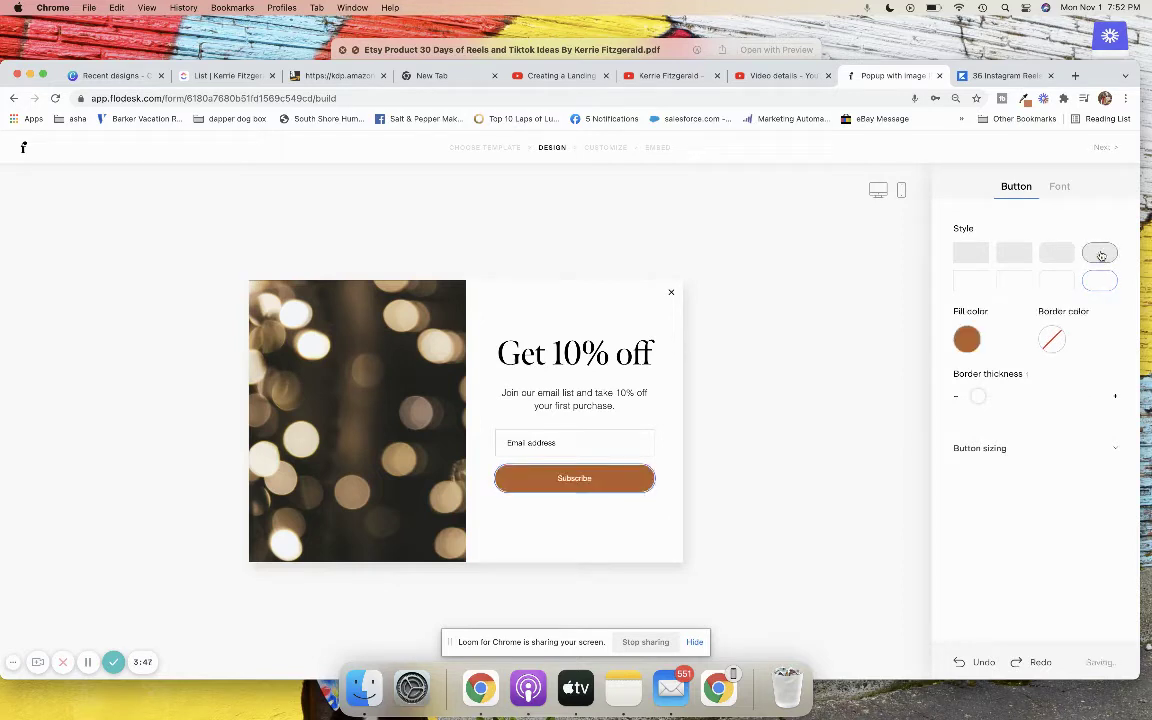
Step: Change the Subscribe button's font to Big Caslon FB and slightly increase its text size
click(1060, 187)
click(1016, 188)
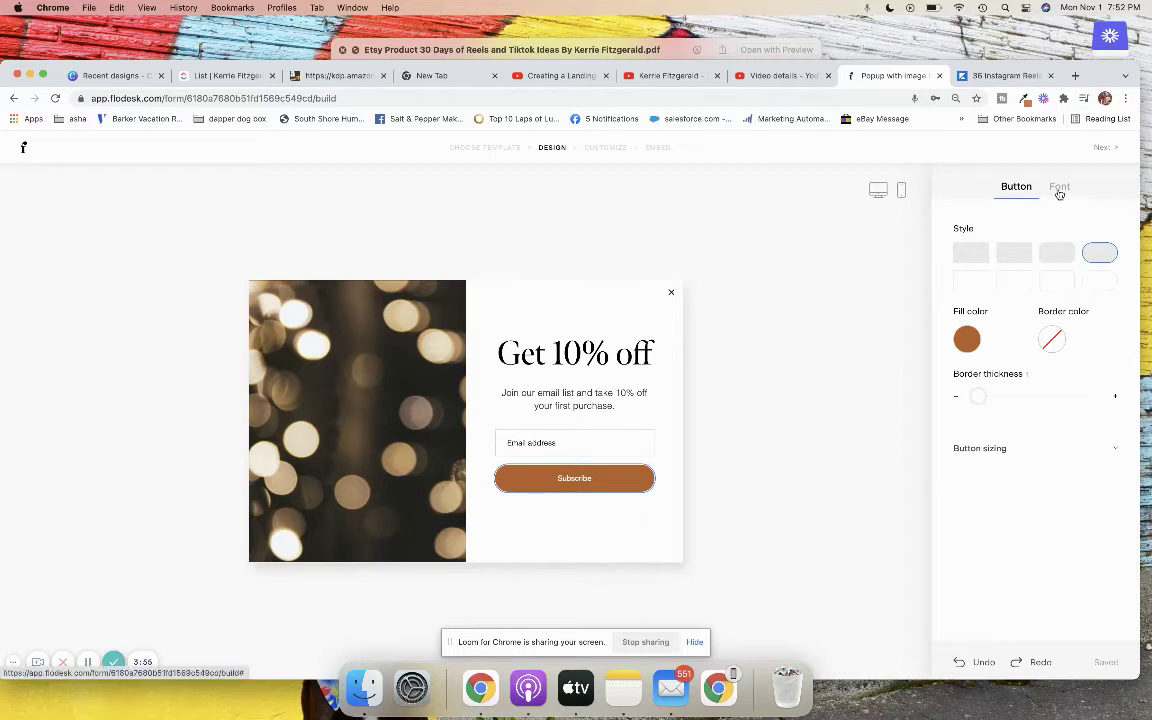
click(1059, 188)
click(994, 259)
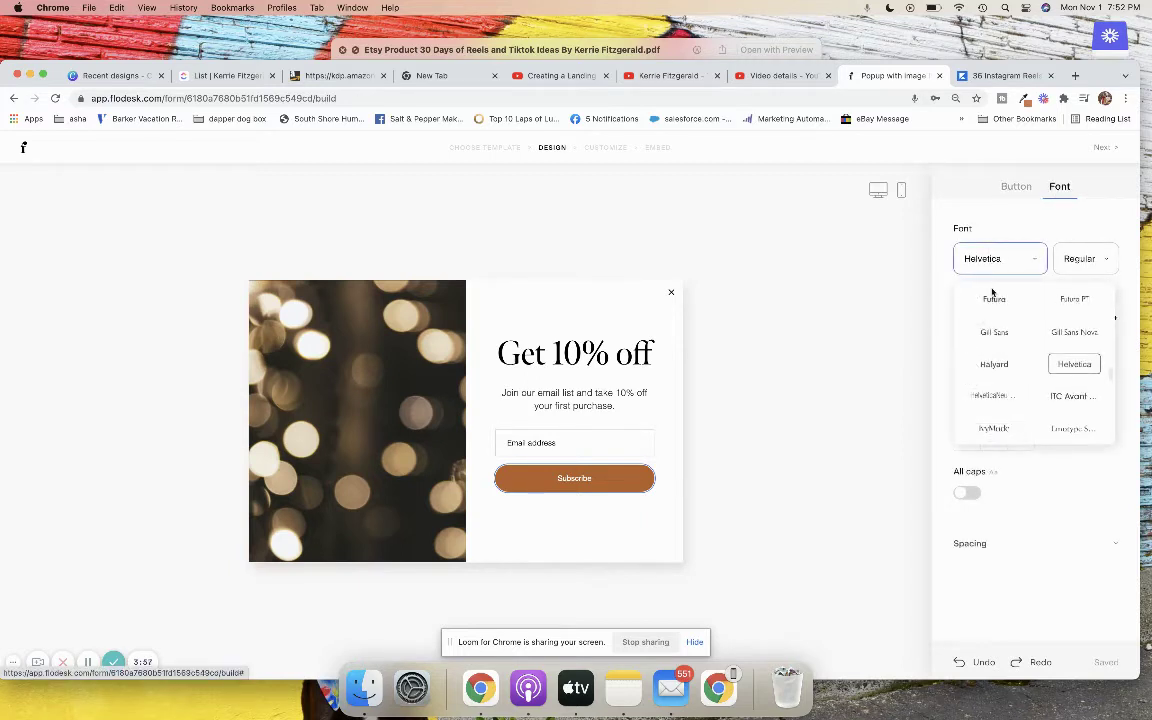
drag(1111, 376, 1120, 290)
click(1119, 290)
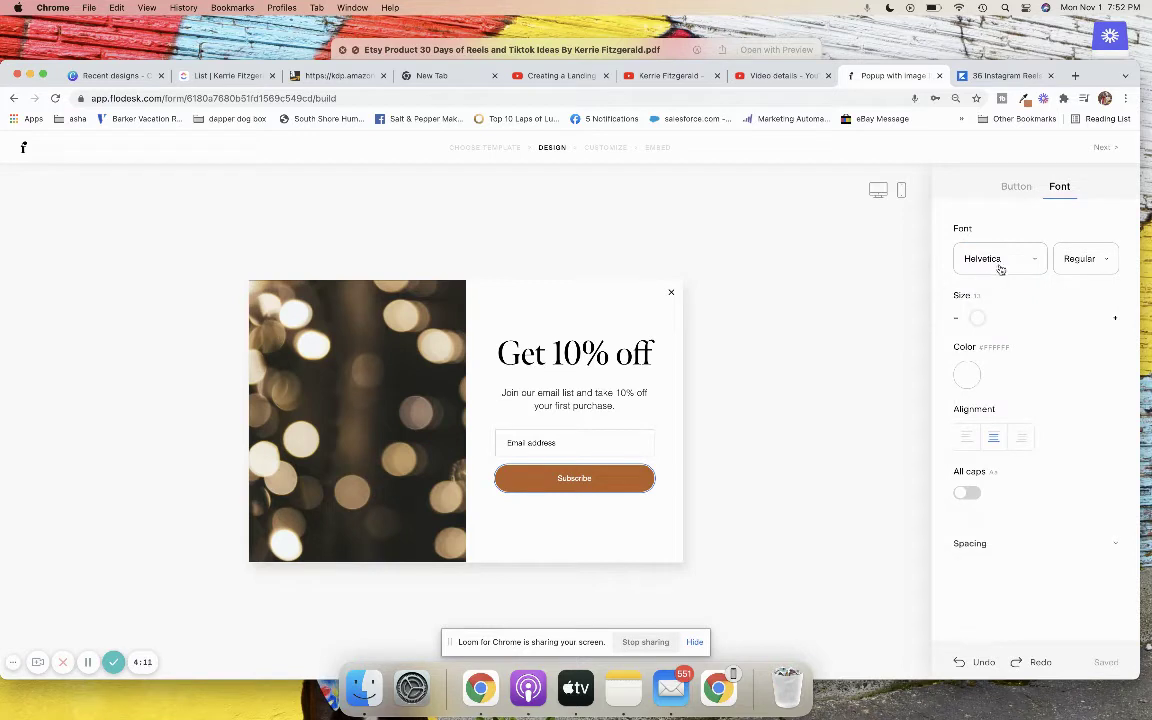
click(967, 259)
drag(1113, 376, 1113, 298)
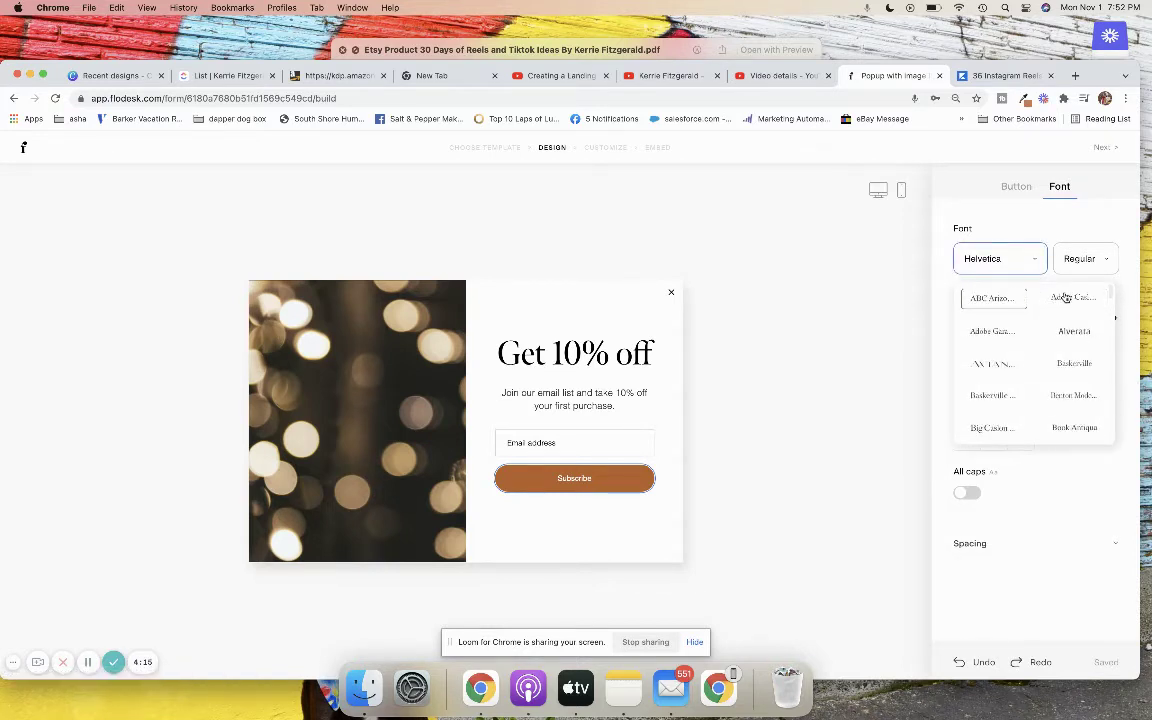
click(991, 428)
drag(977, 316, 979, 316)
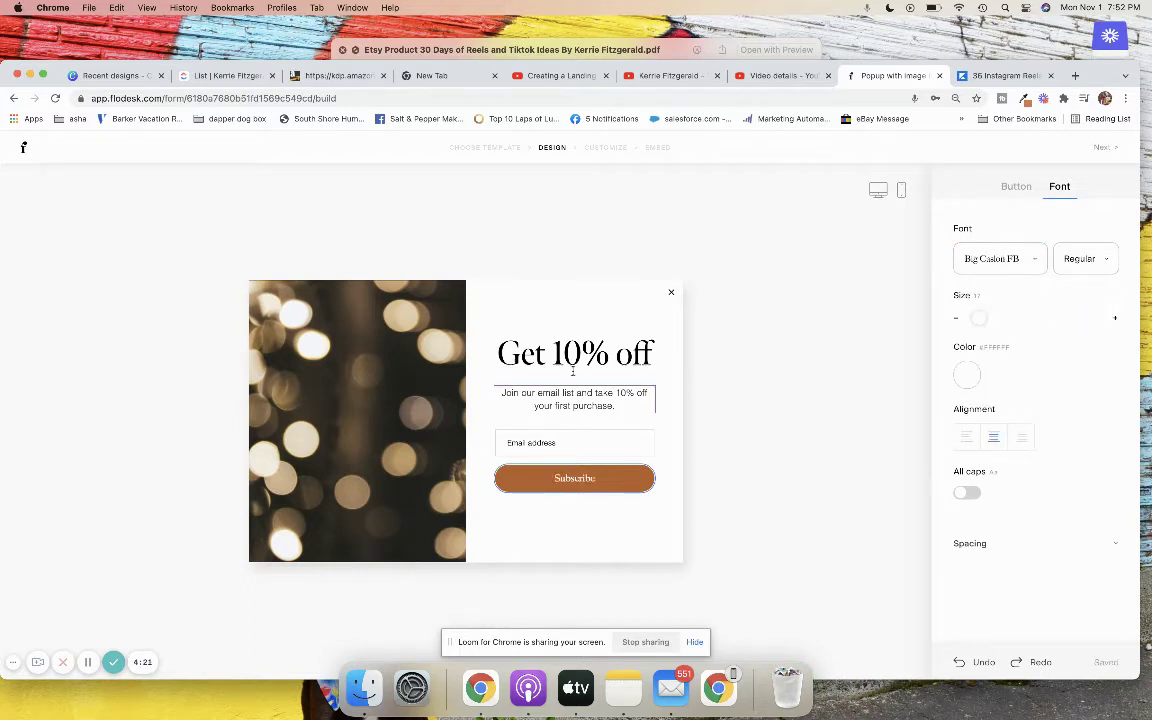
Step: Change the font of the "Get 10% off" heading to Big Caslon FB
click(630, 358)
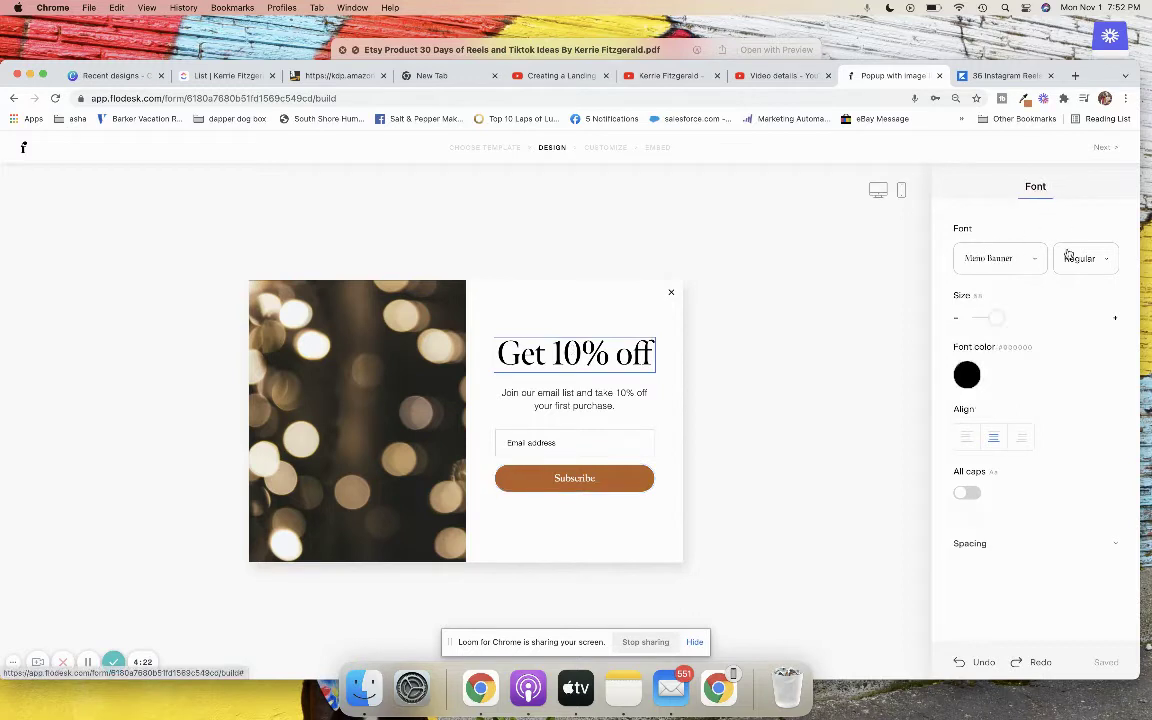
click(987, 259)
scroll(1115, 334, down, 5)
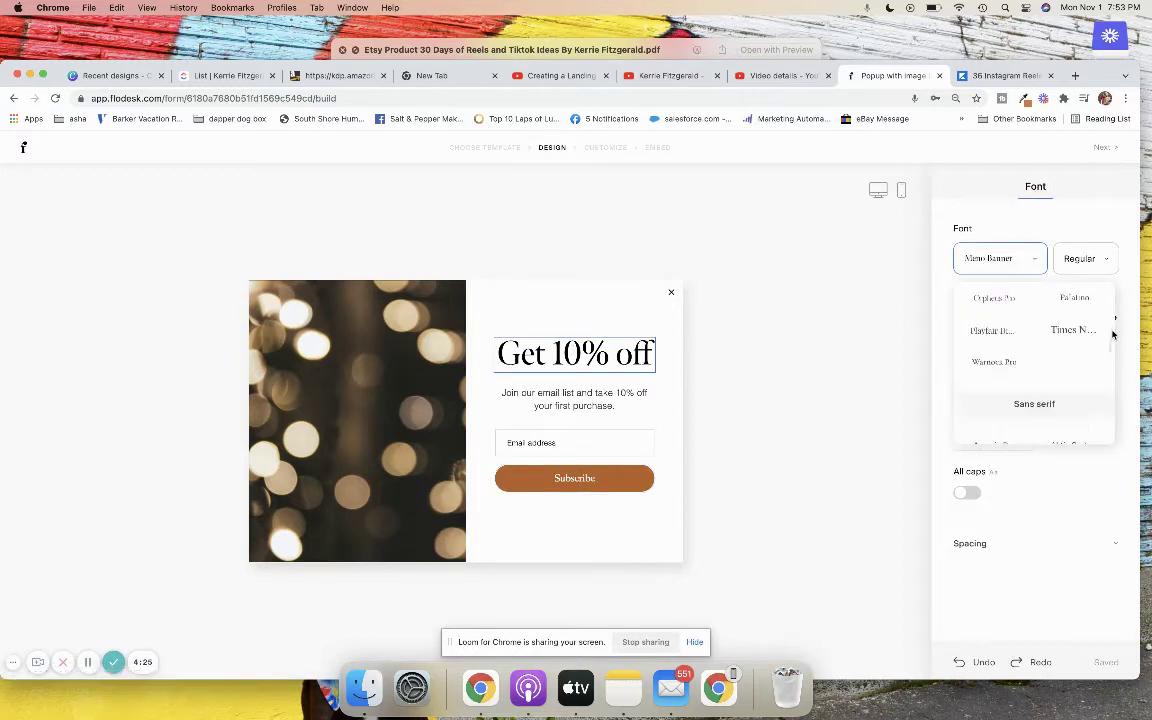
scroll(1112, 340, up, 10)
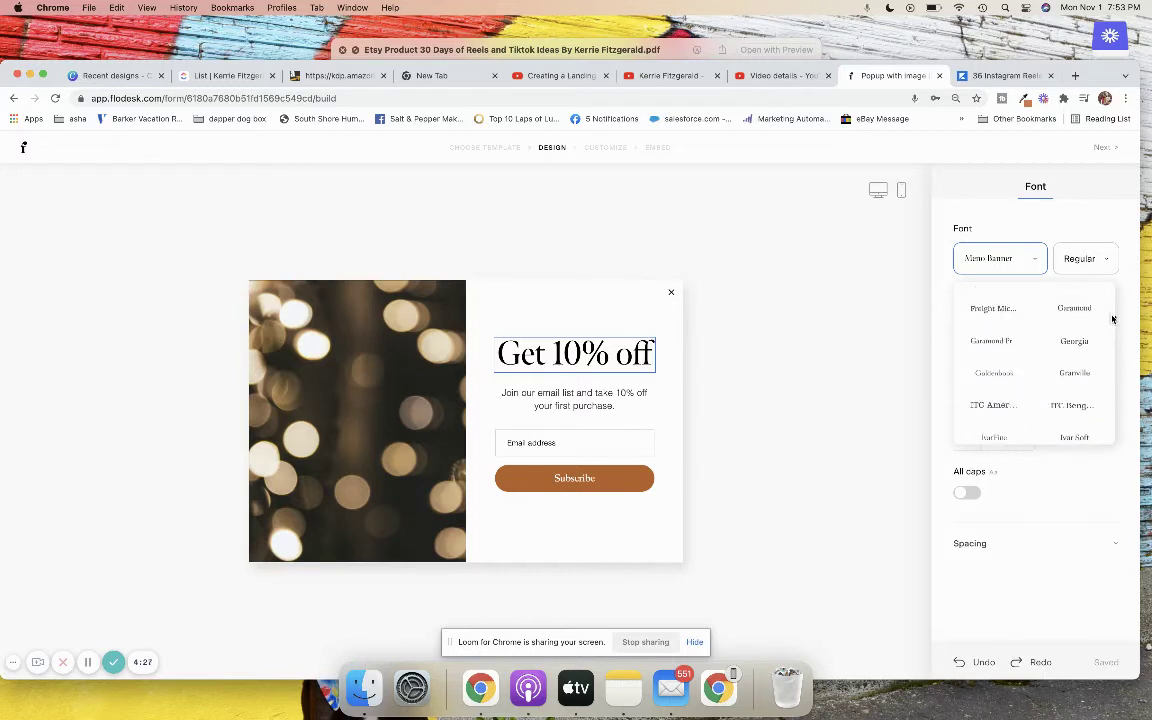
scroll(1112, 300, up, 5)
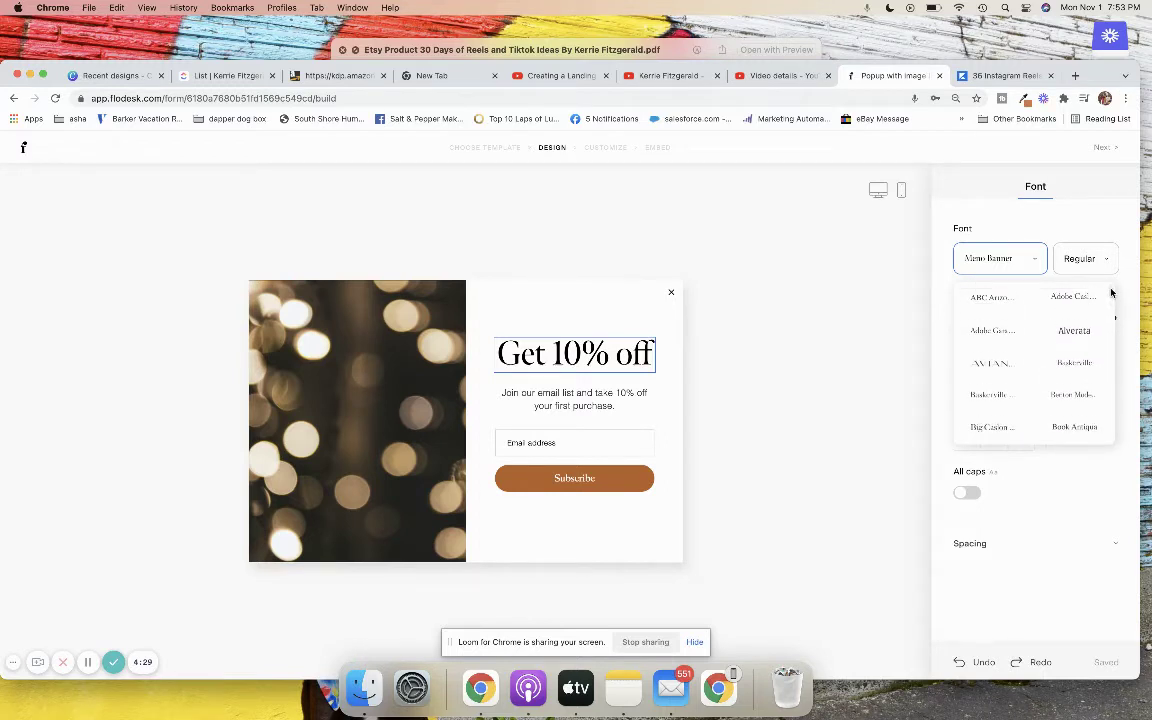
scroll(1111, 291, down, 1)
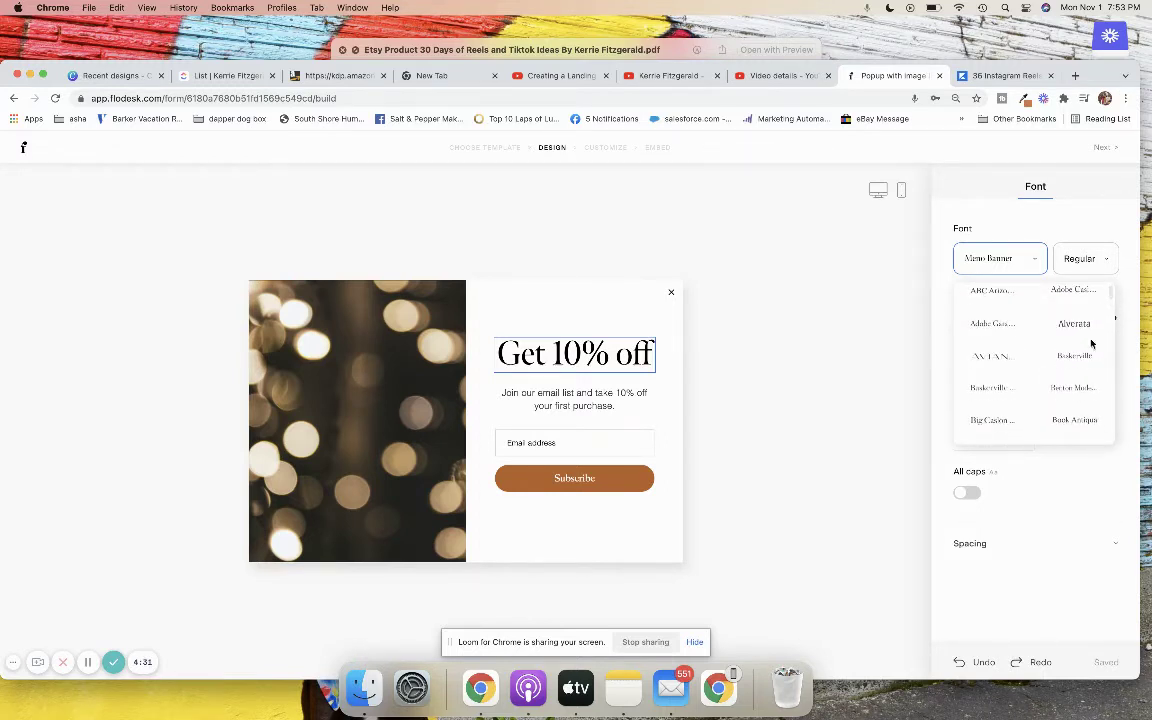
click(985, 420)
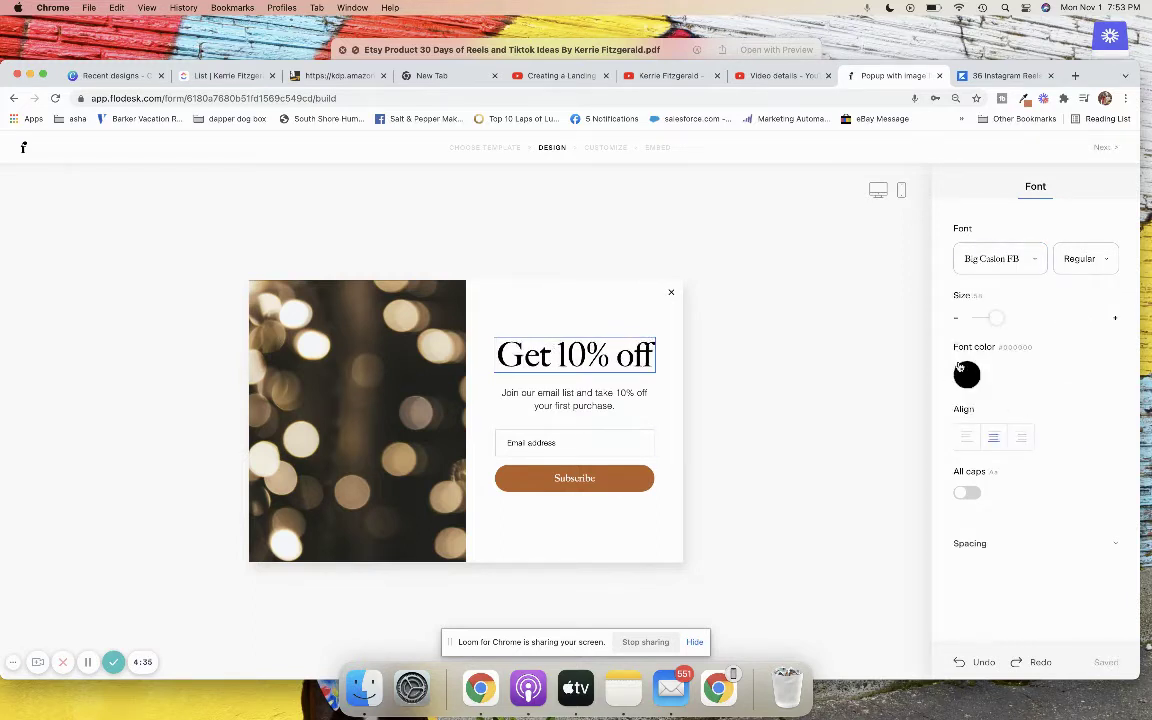
Step: Replace the popup's image with the Unsplash photo of a straw-filled gift box with scrunchies, searching for "subscription box"
click(355, 361)
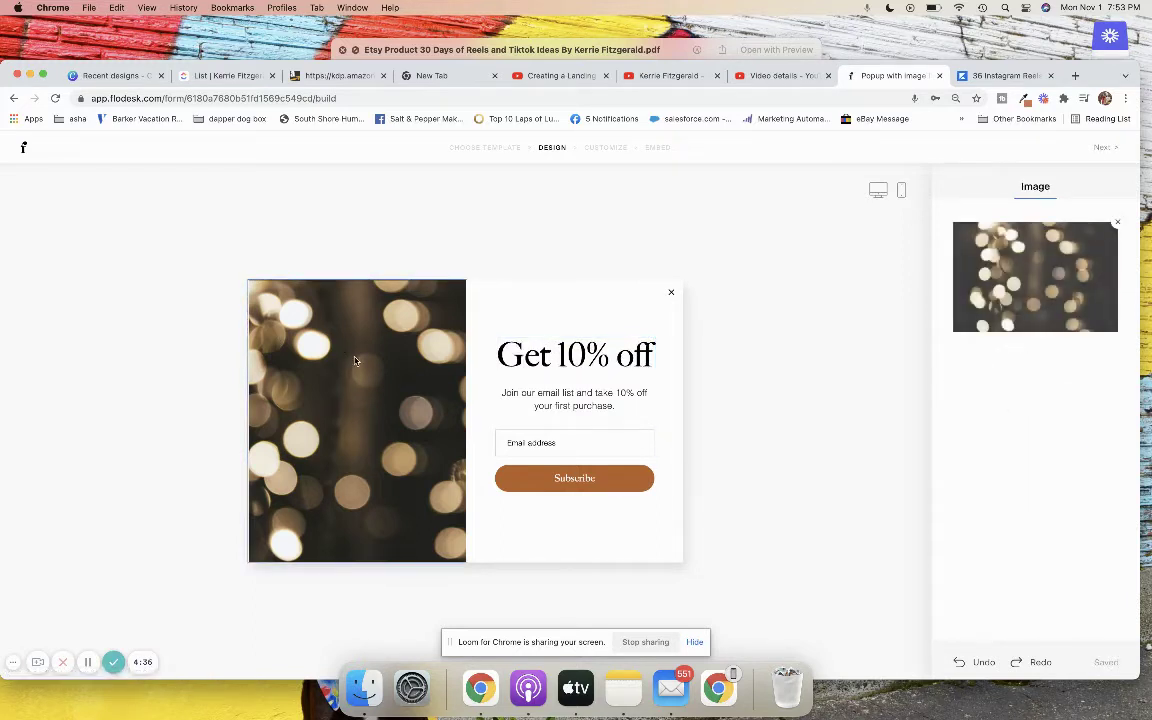
click(1118, 225)
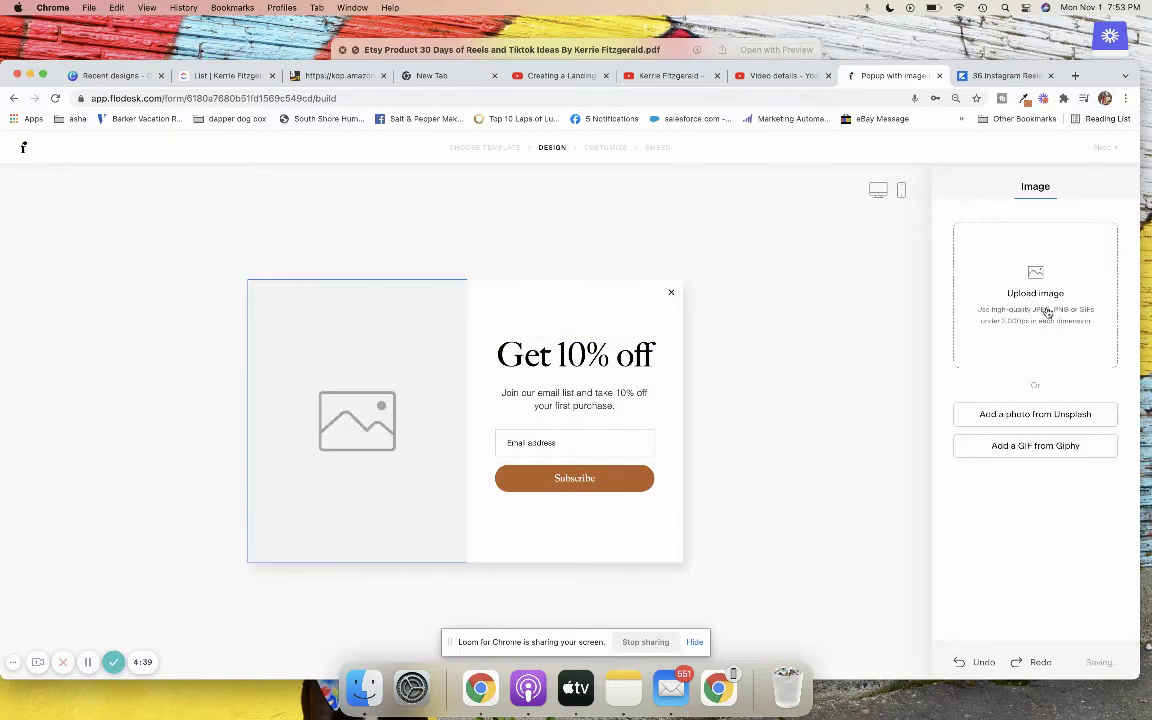
click(1021, 414)
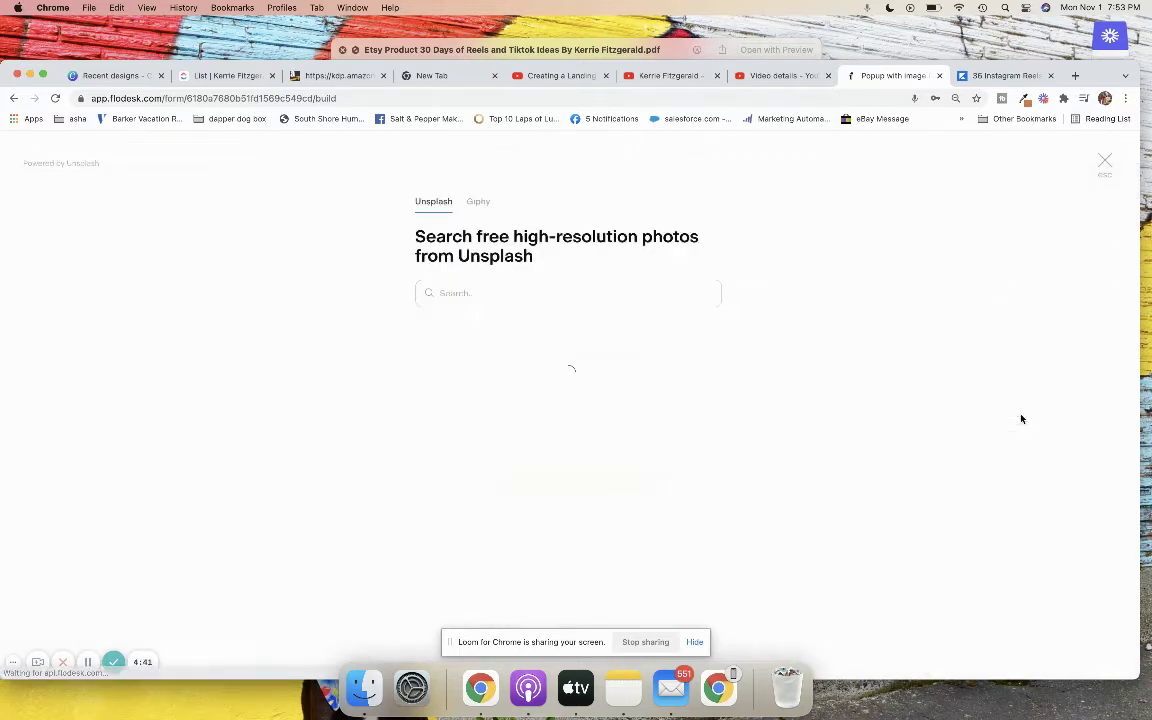
click(446, 292)
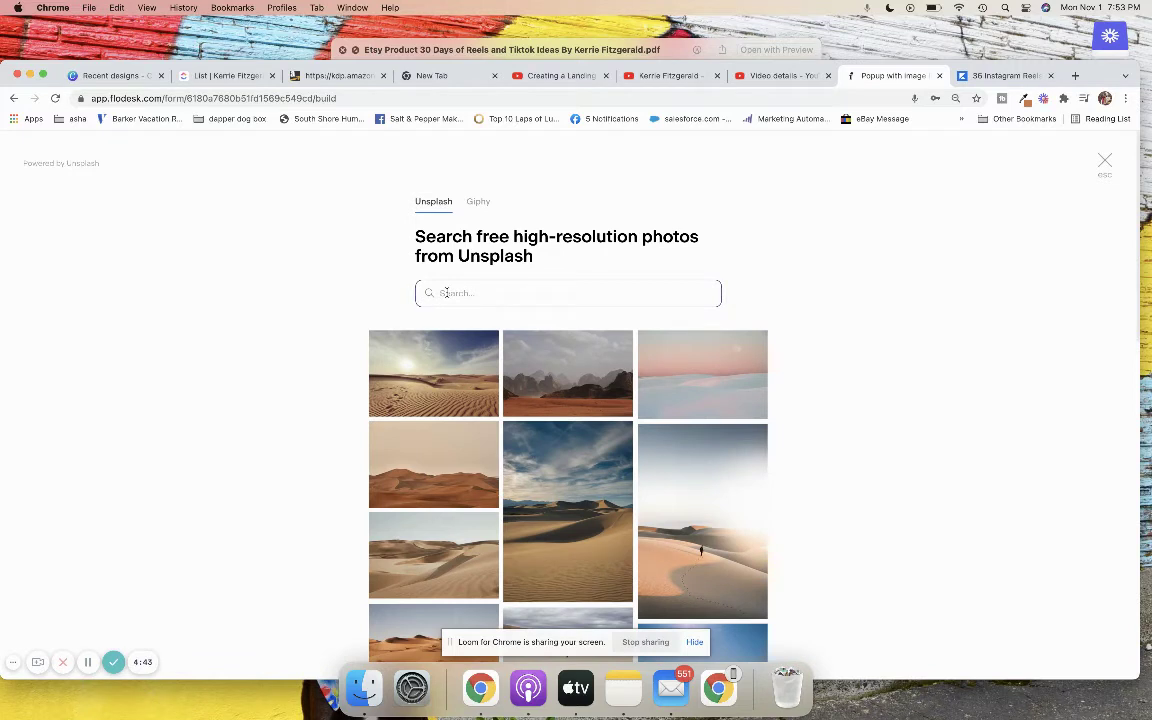
text(subscription box)
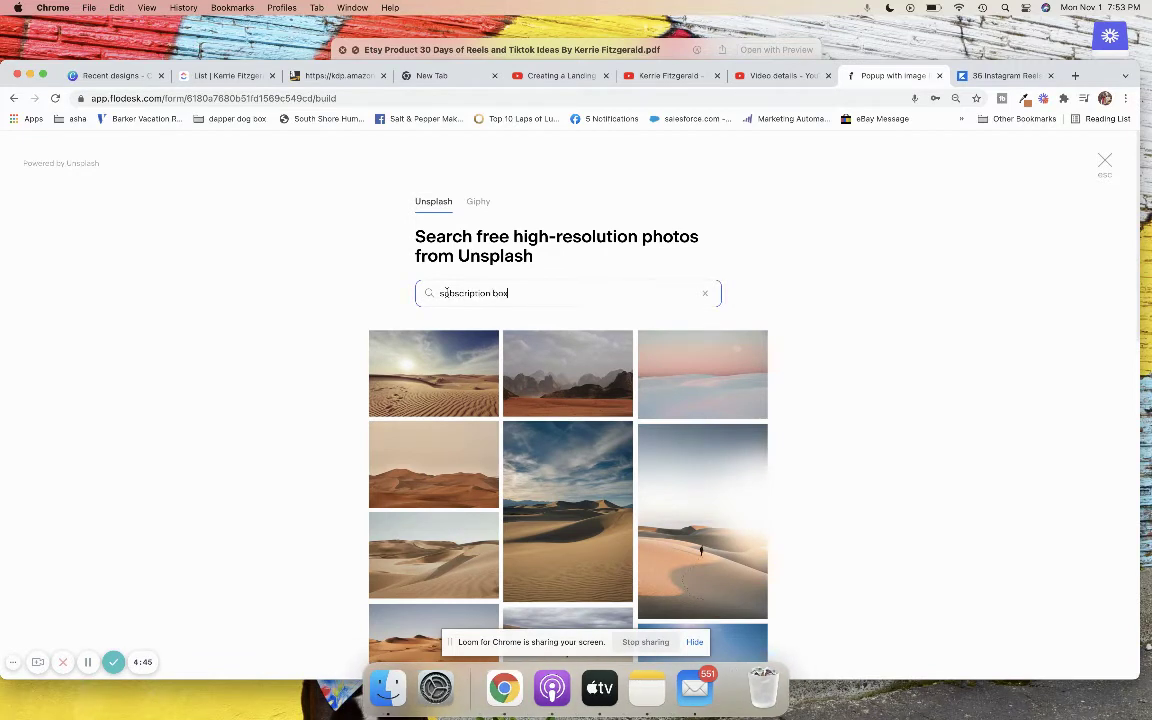
key(Return)
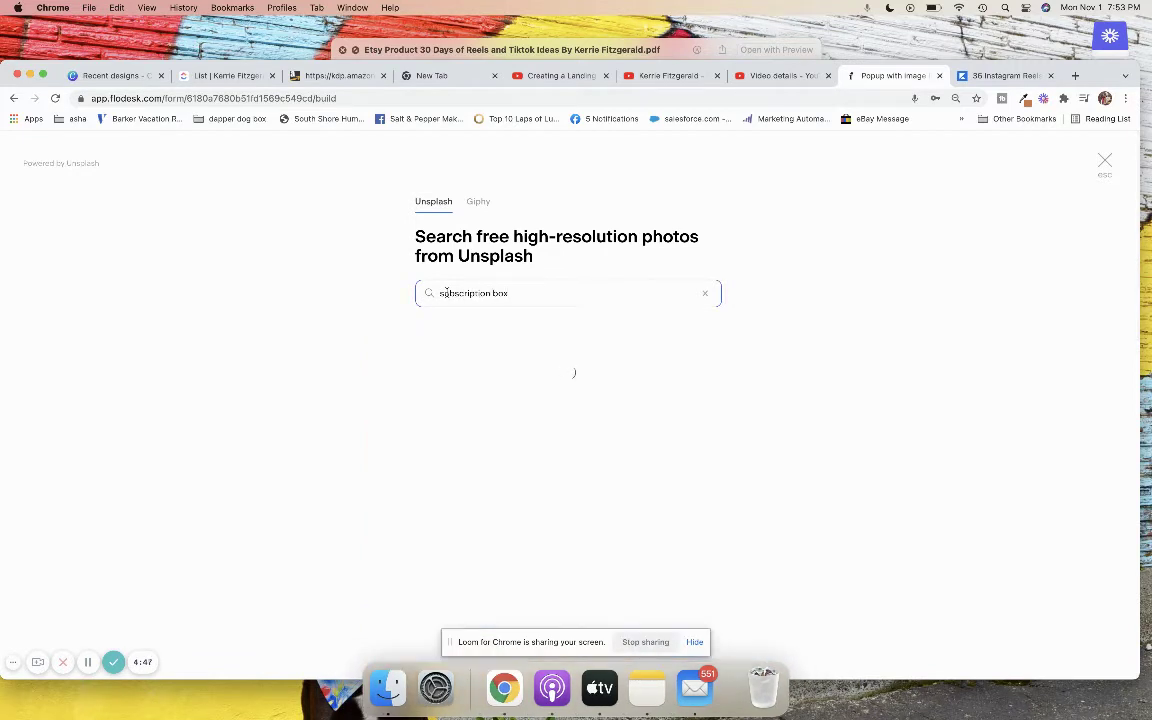
mouse_move(604, 536)
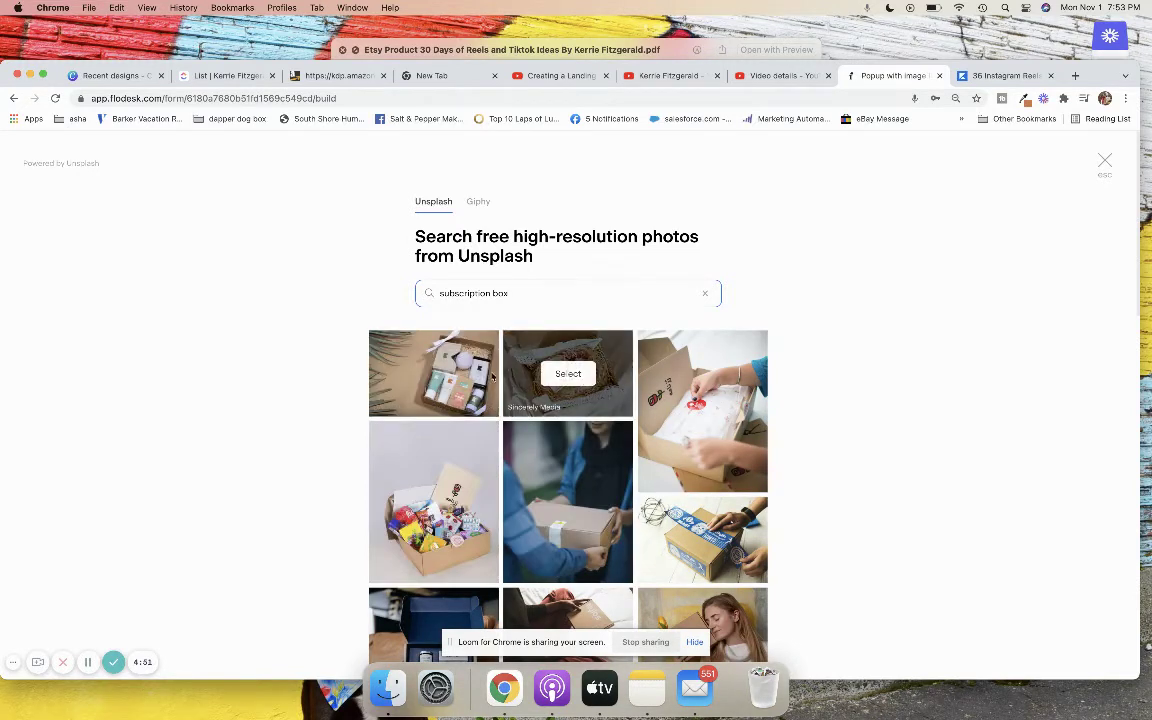
click(568, 374)
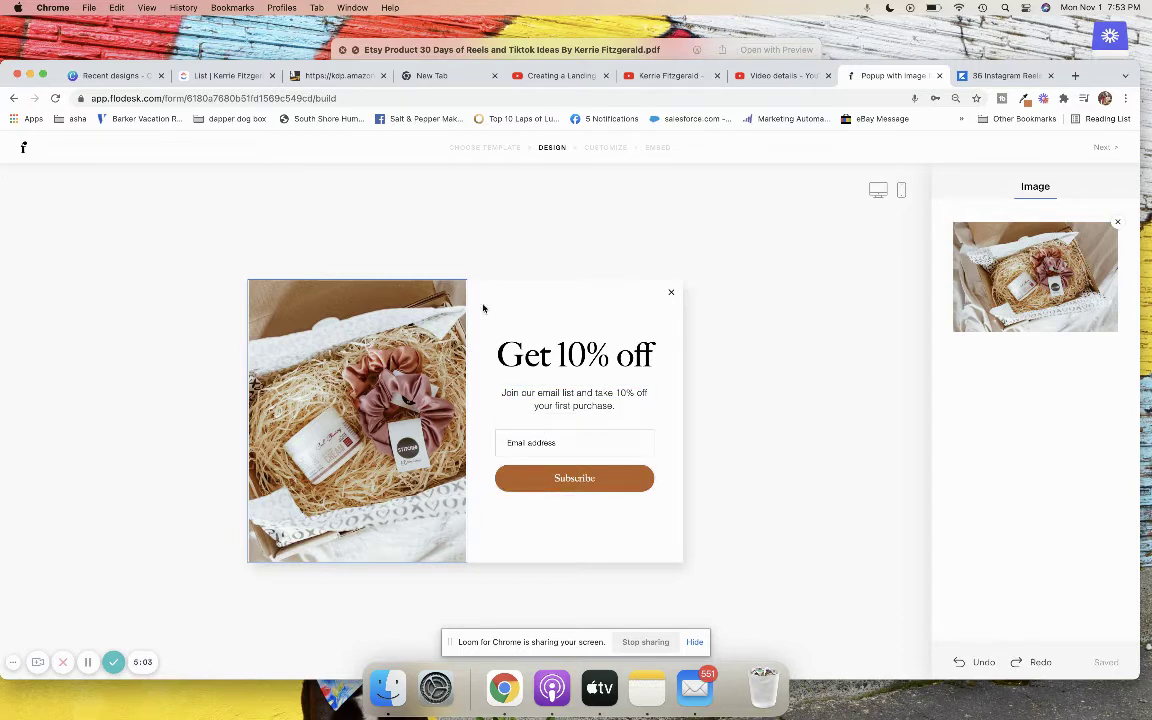
Step: Preview the popup in the mobile view, return to editing and review the Subscribe button's font and style settings
click(903, 191)
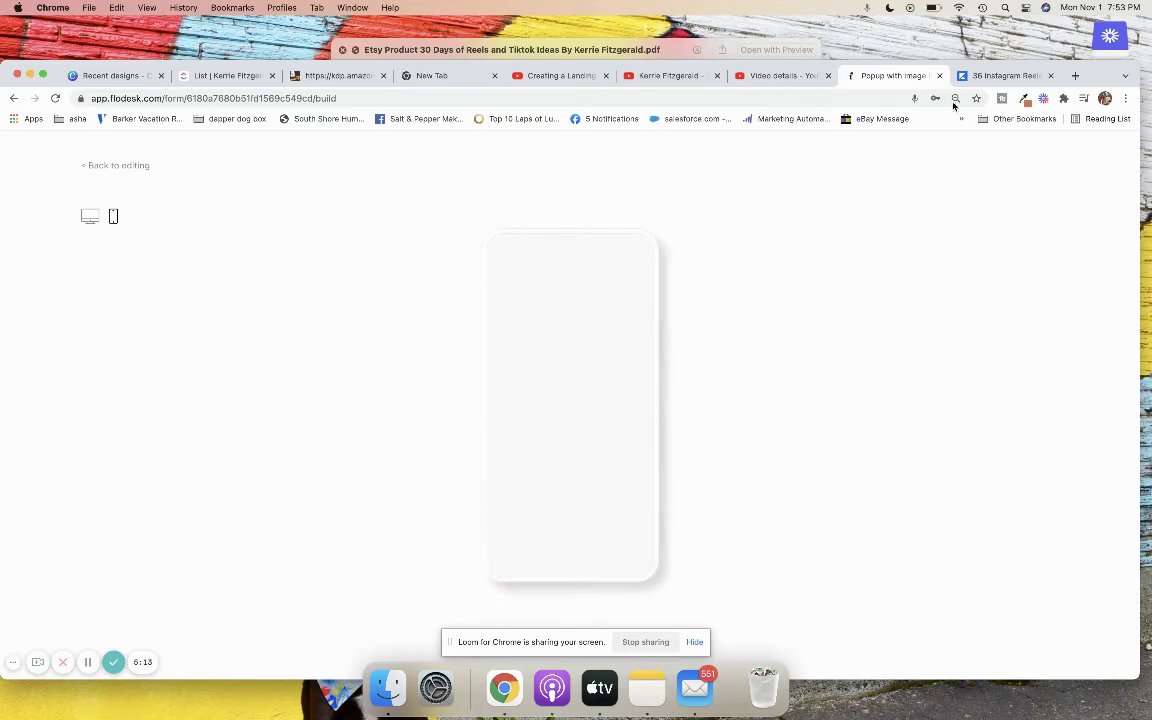
click(85, 166)
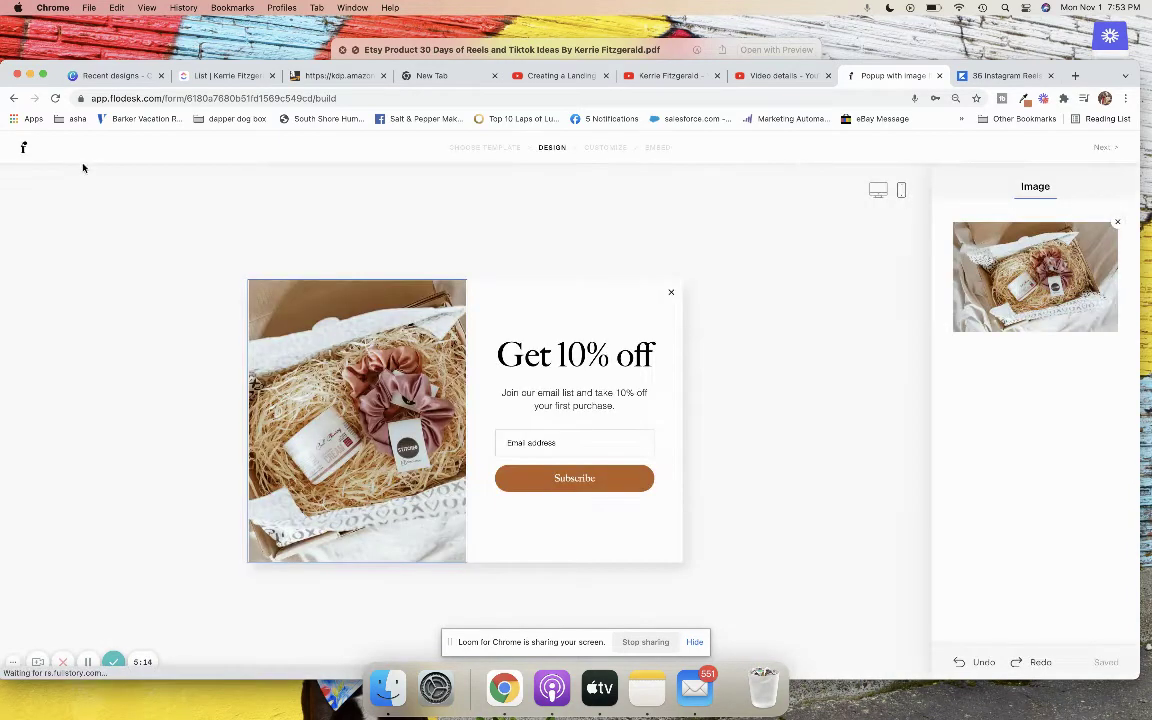
click(572, 479)
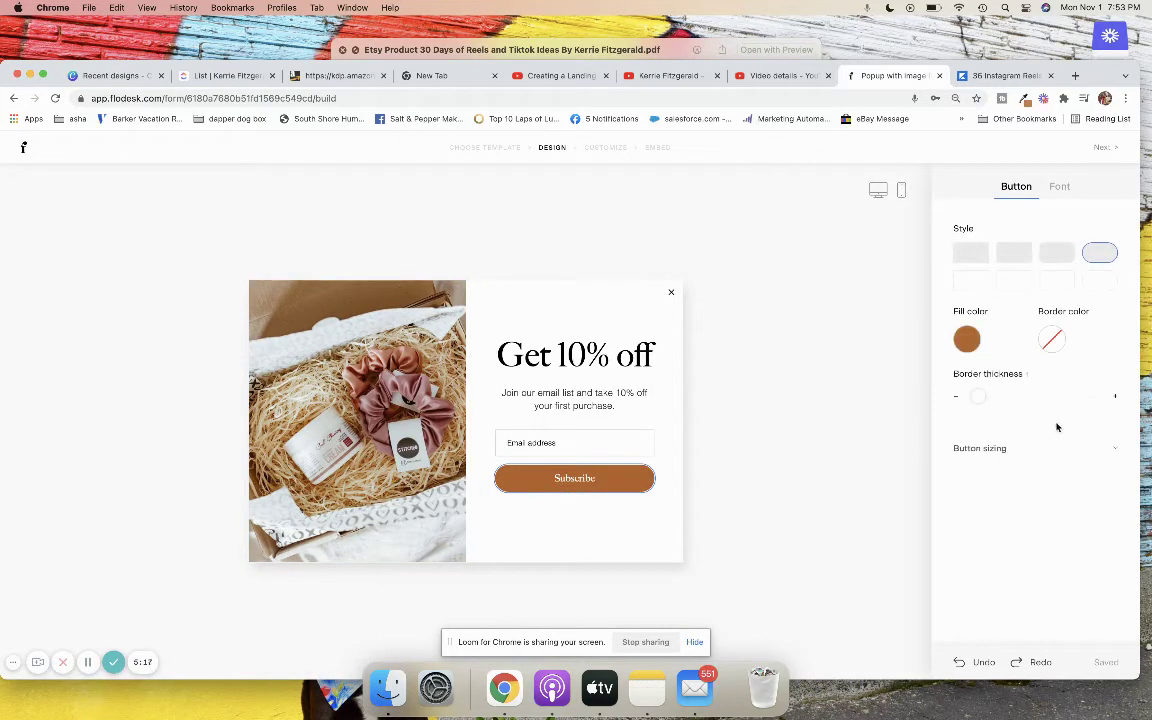
click(1062, 188)
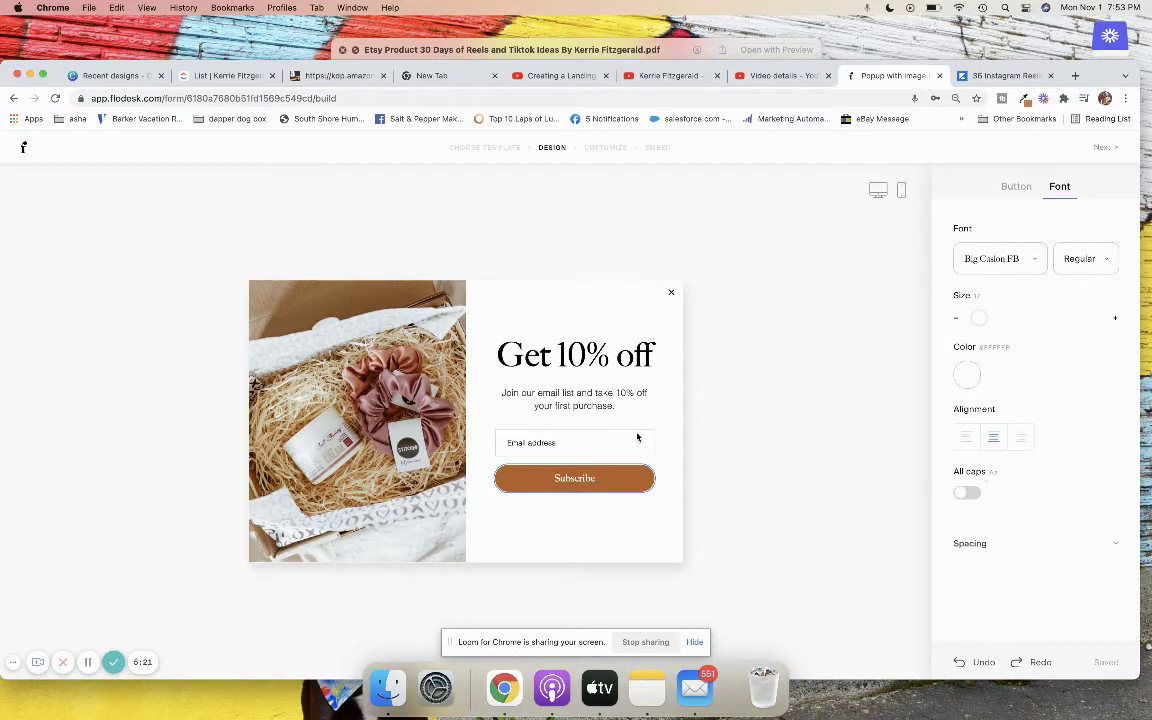
click(1016, 186)
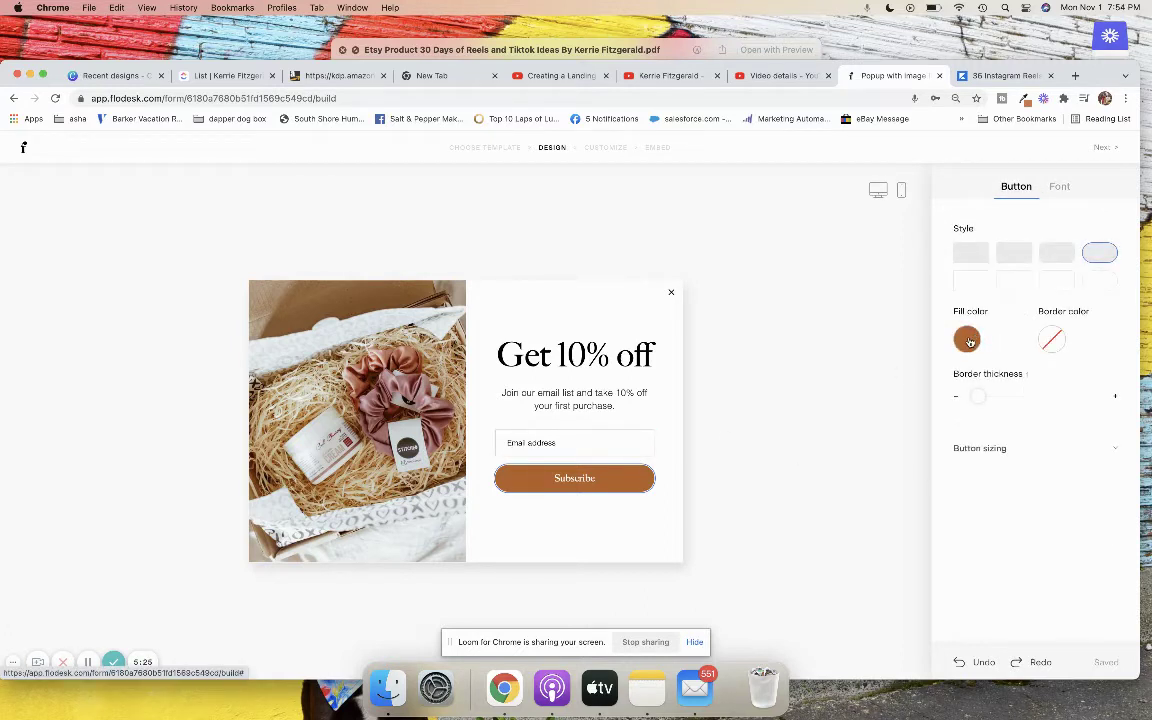
Step: Examine the field settings of the popup's Email address input, dismissing the tip and opening its label for editing
click(545, 446)
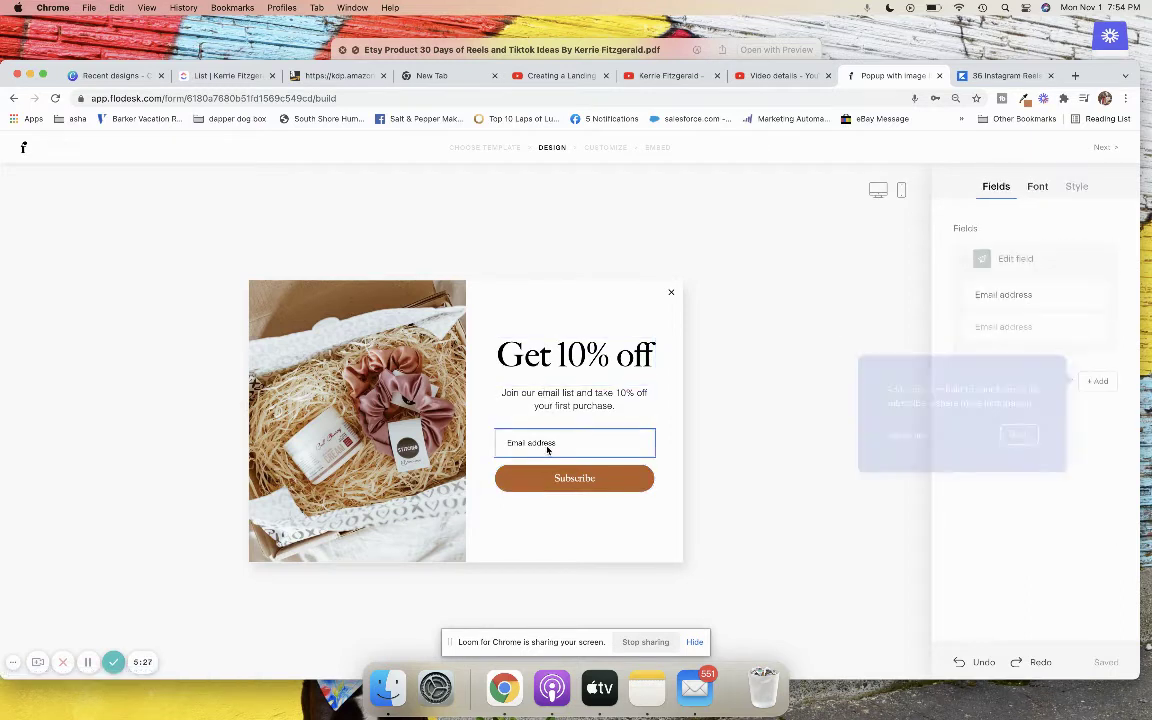
click(848, 290)
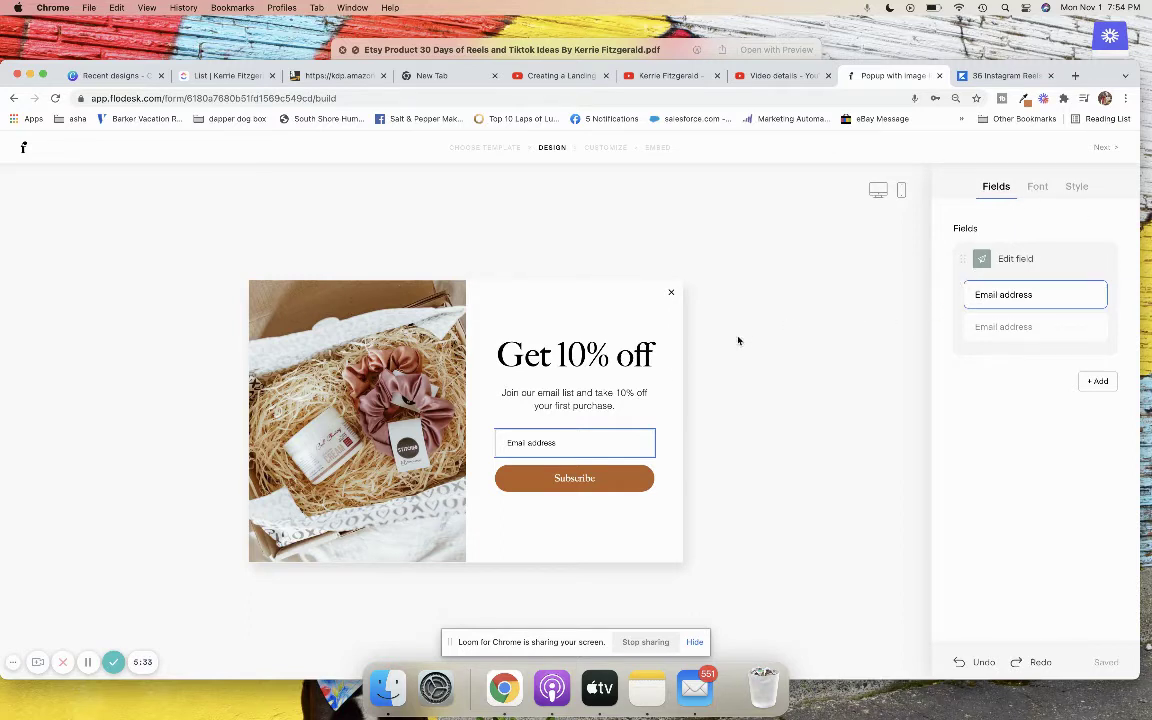
click(566, 437)
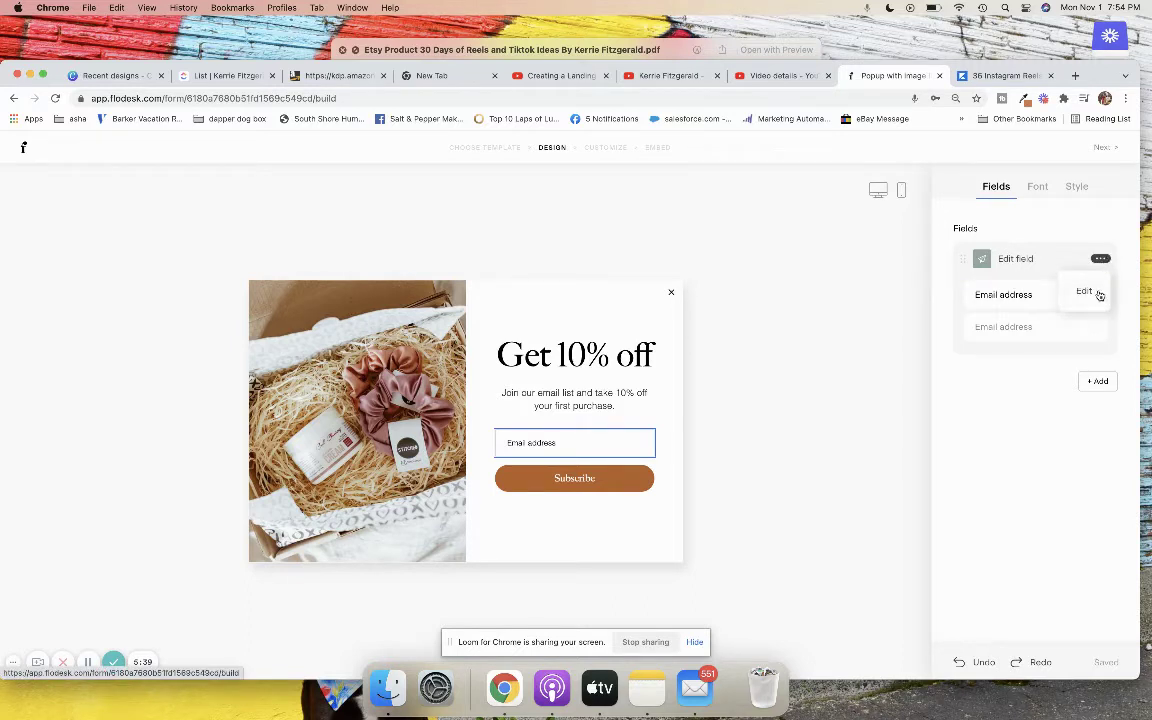
click(1088, 287)
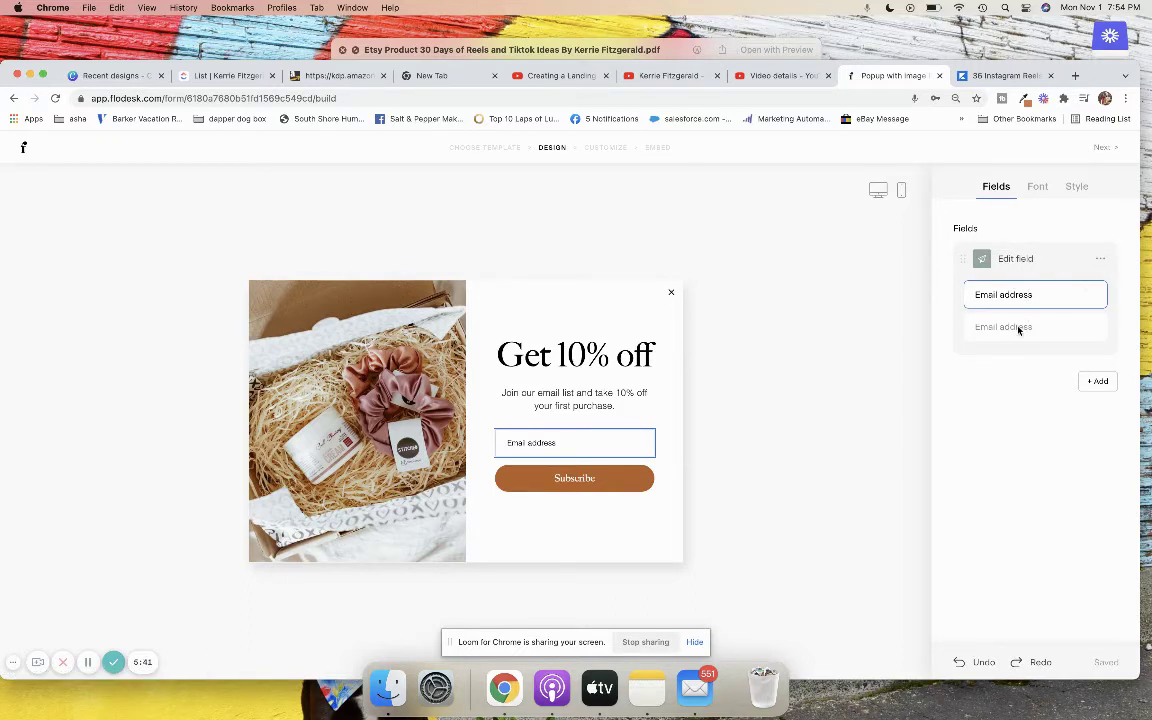
Step: Change the font of the Email address field to Big Caslon FB
click(1037, 187)
click(969, 263)
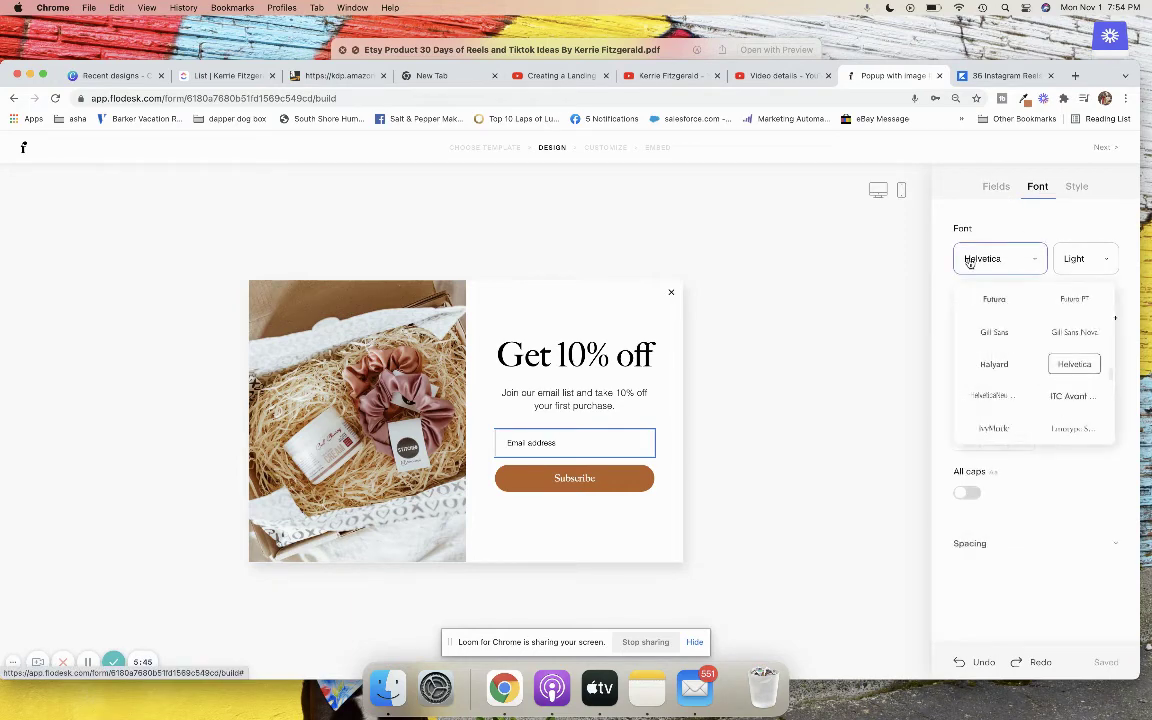
scroll(1040, 360, down, 5)
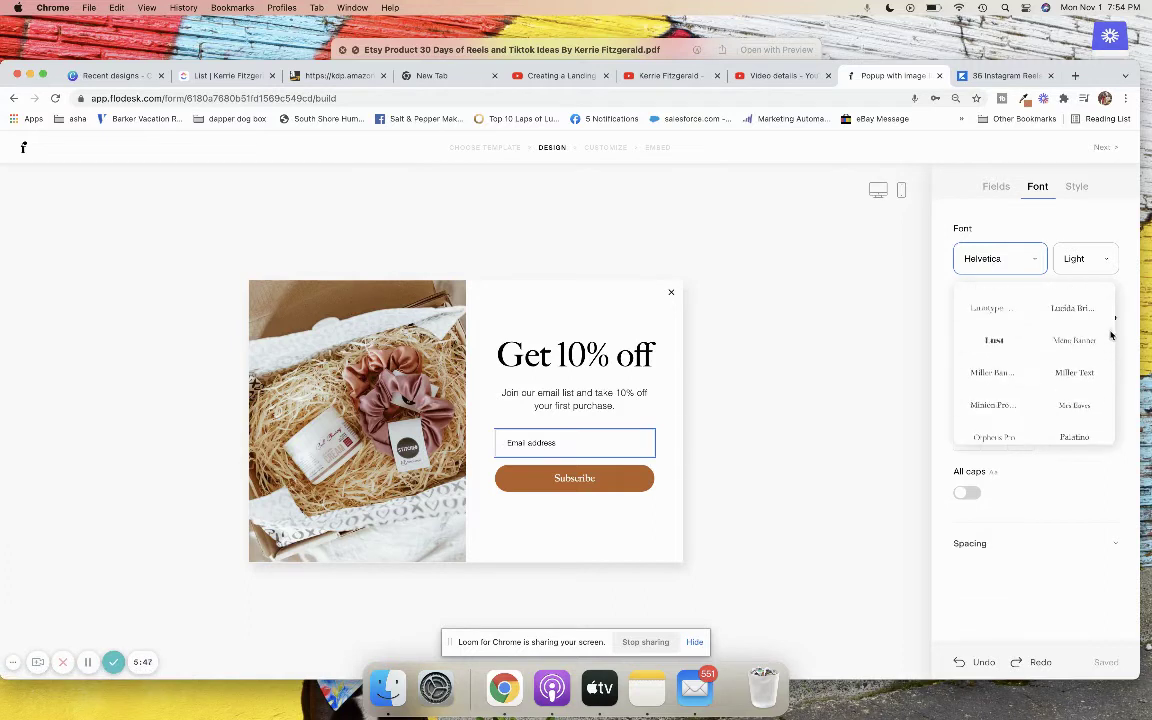
scroll(1110, 332, up, 8)
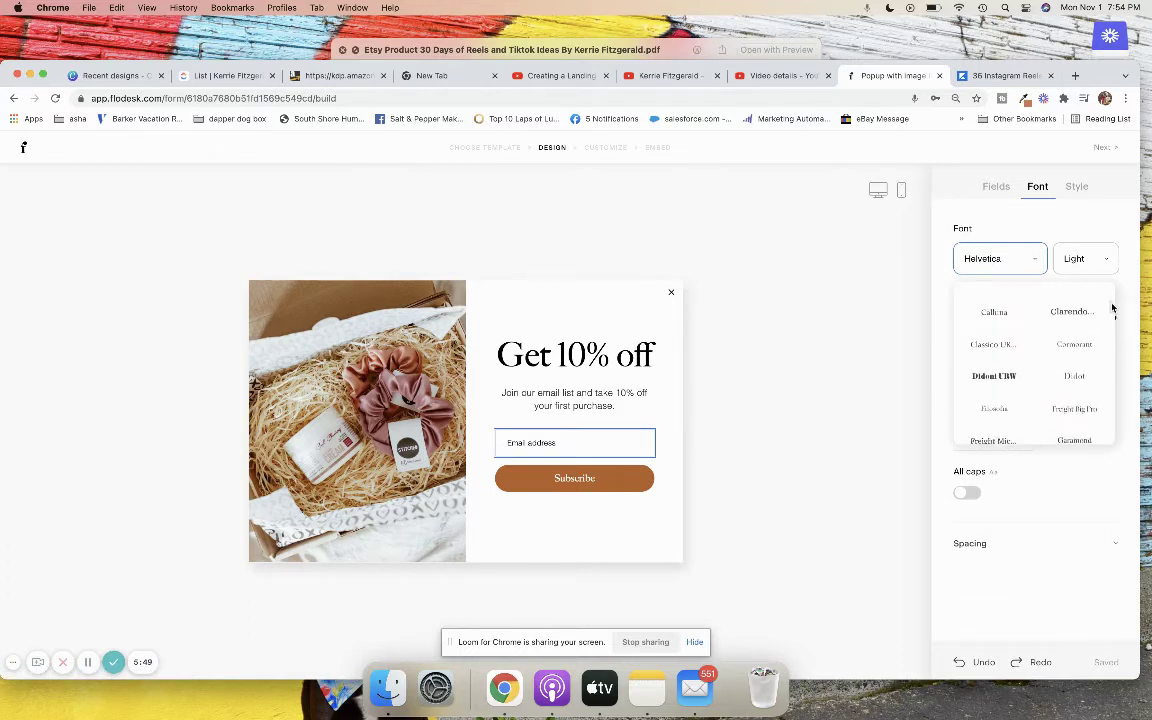
scroll(1111, 305, up, 3)
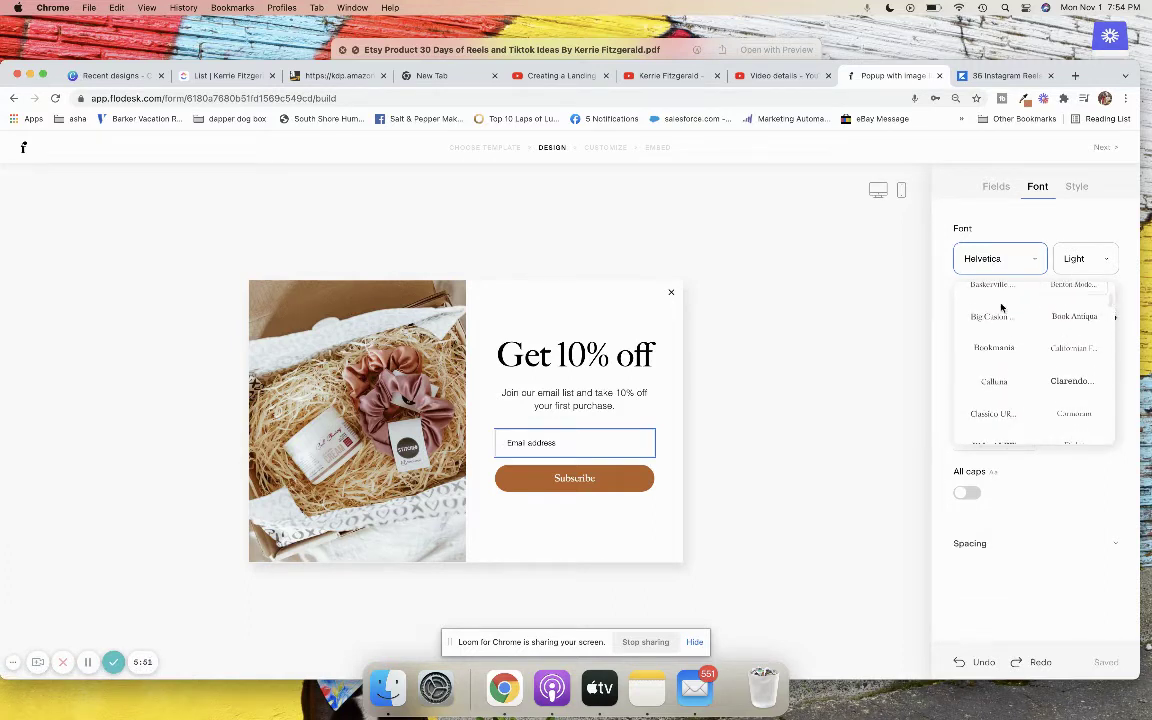
click(975, 319)
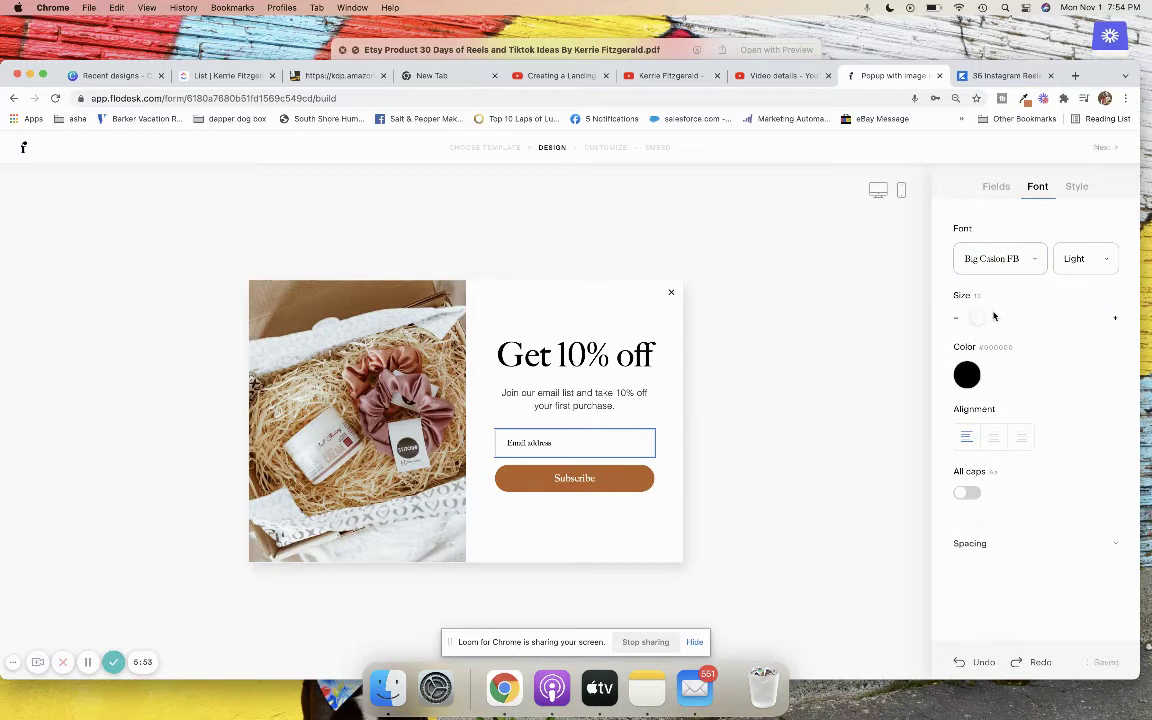
Step: Give the Email address field the fully rounded outlined style without fill, and check the popup in the mobile preview
click(1078, 187)
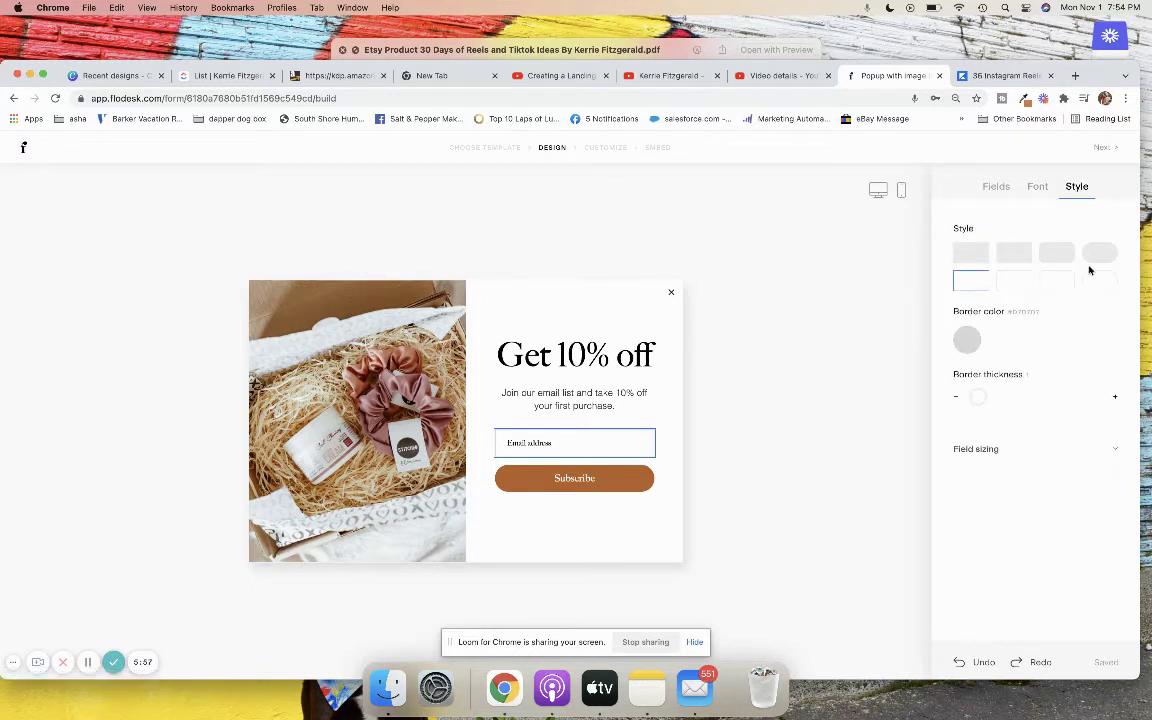
click(1100, 254)
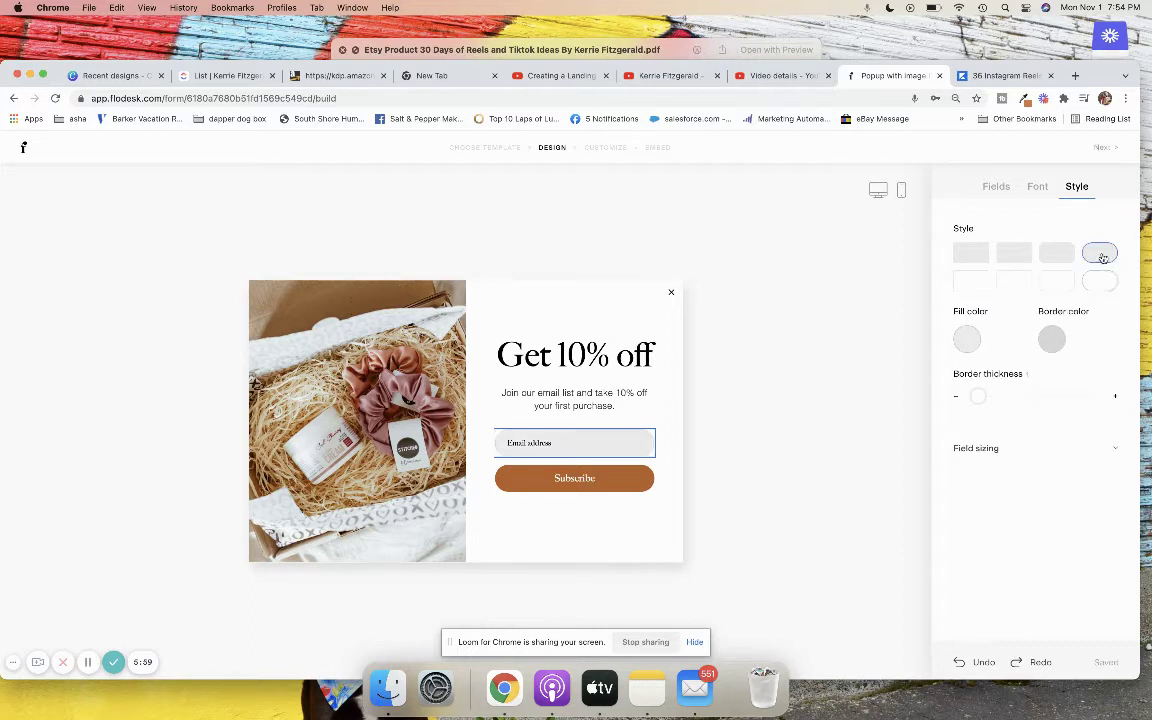
click(987, 252)
click(841, 360)
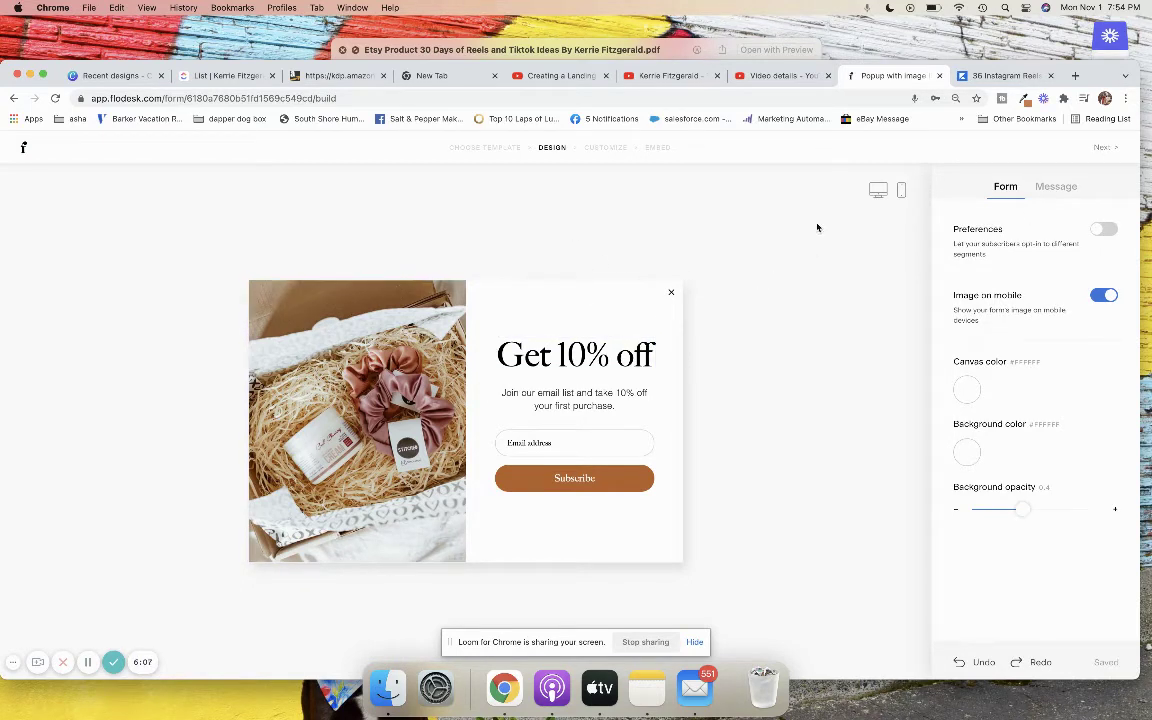
click(900, 190)
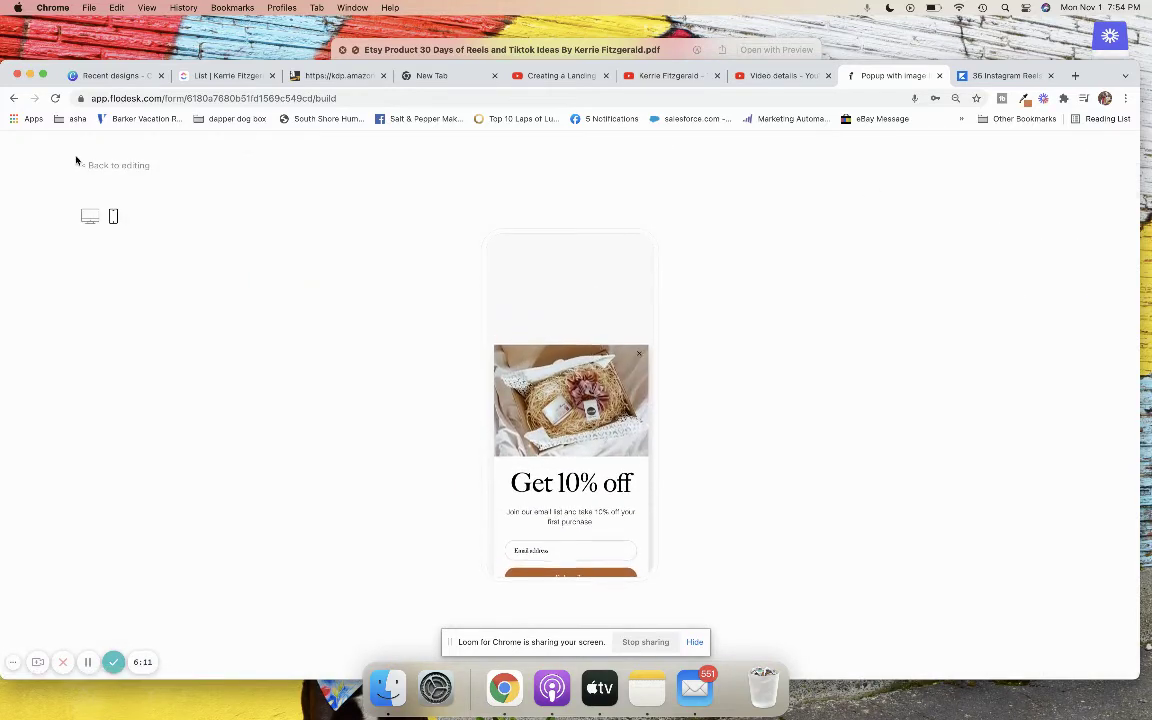
click(115, 165)
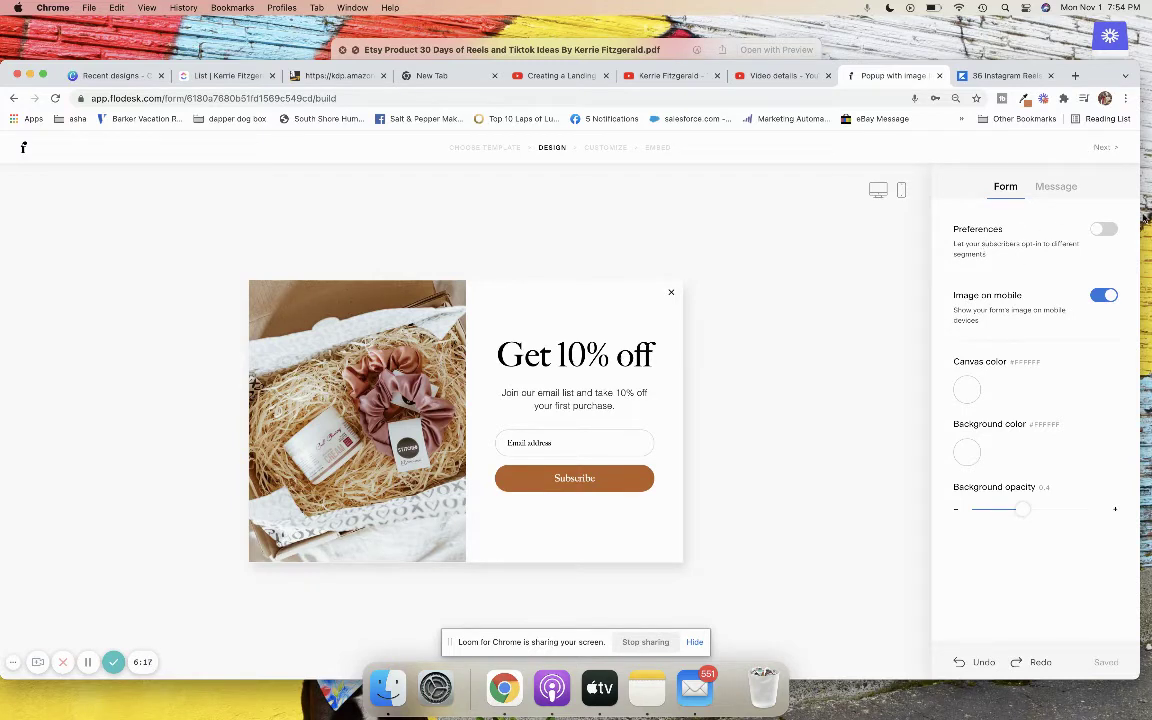
Step: Set a custom success message reading "Thank you for subscribing, go ahead and check your email for your 10% off code."
click(1050, 188)
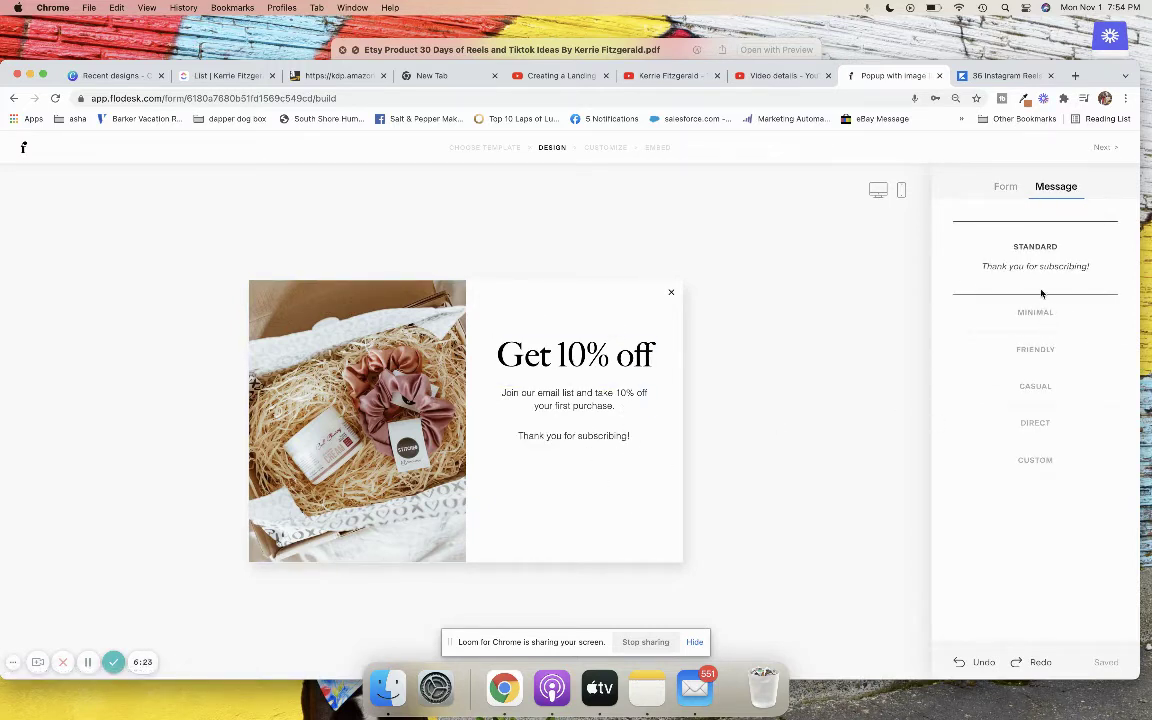
click(1035, 460)
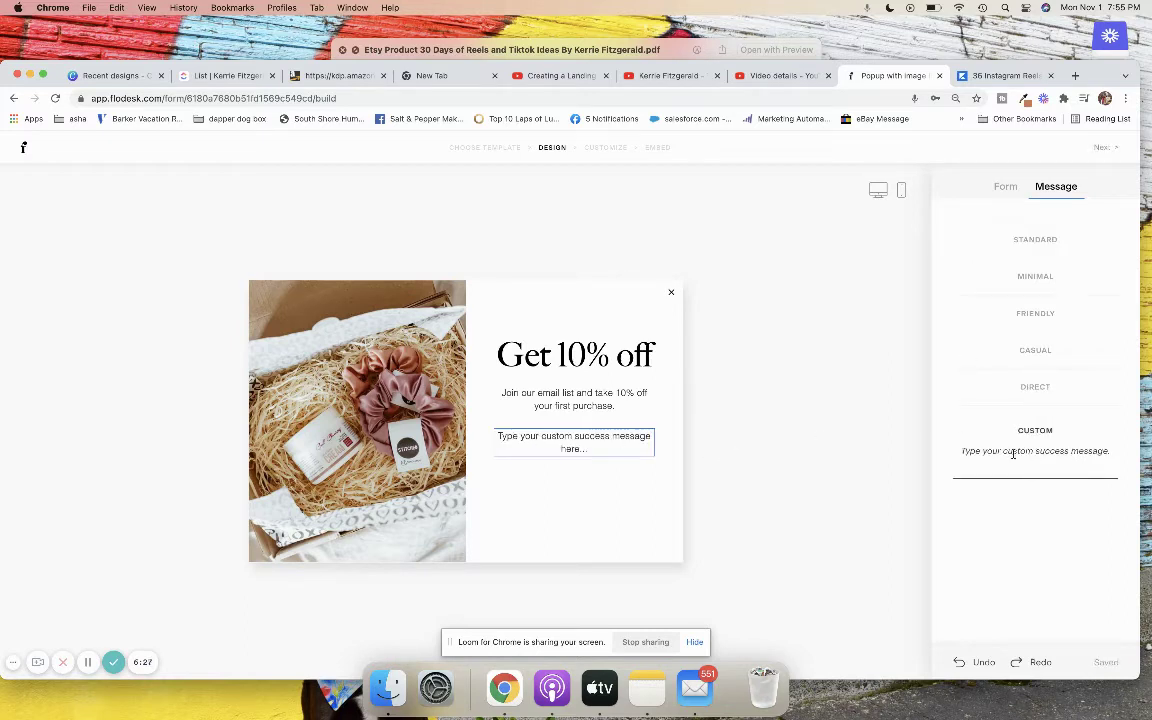
drag(596, 450, 474, 429)
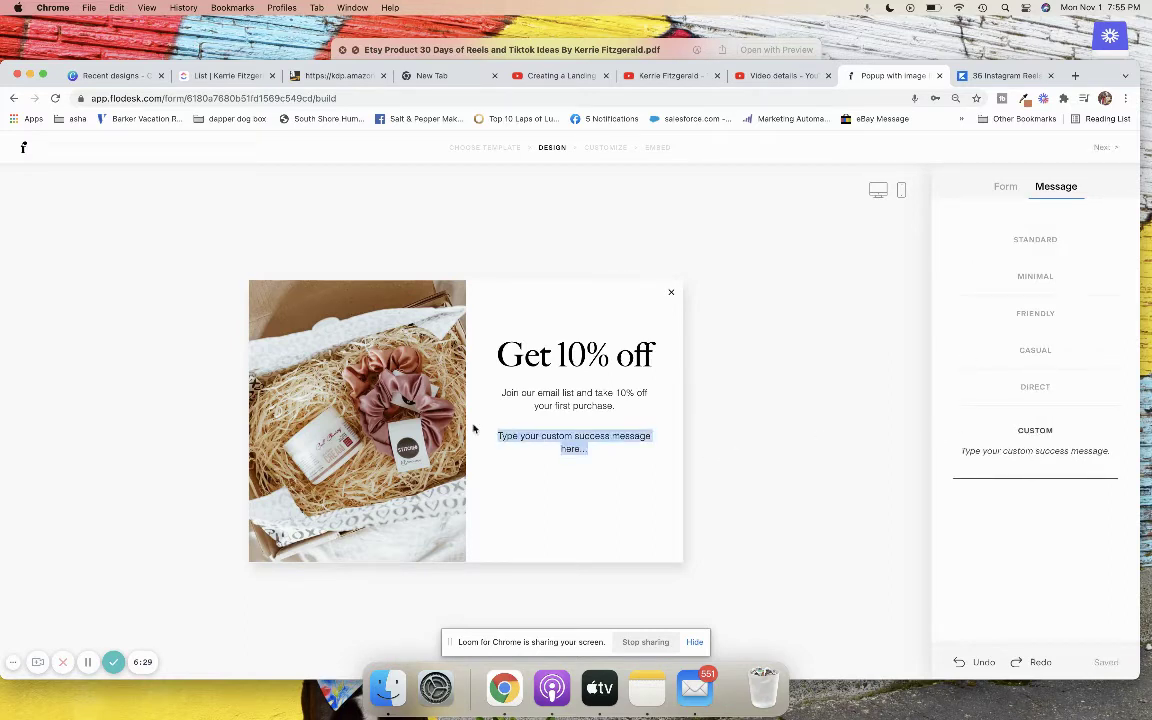
text(Thank you f)
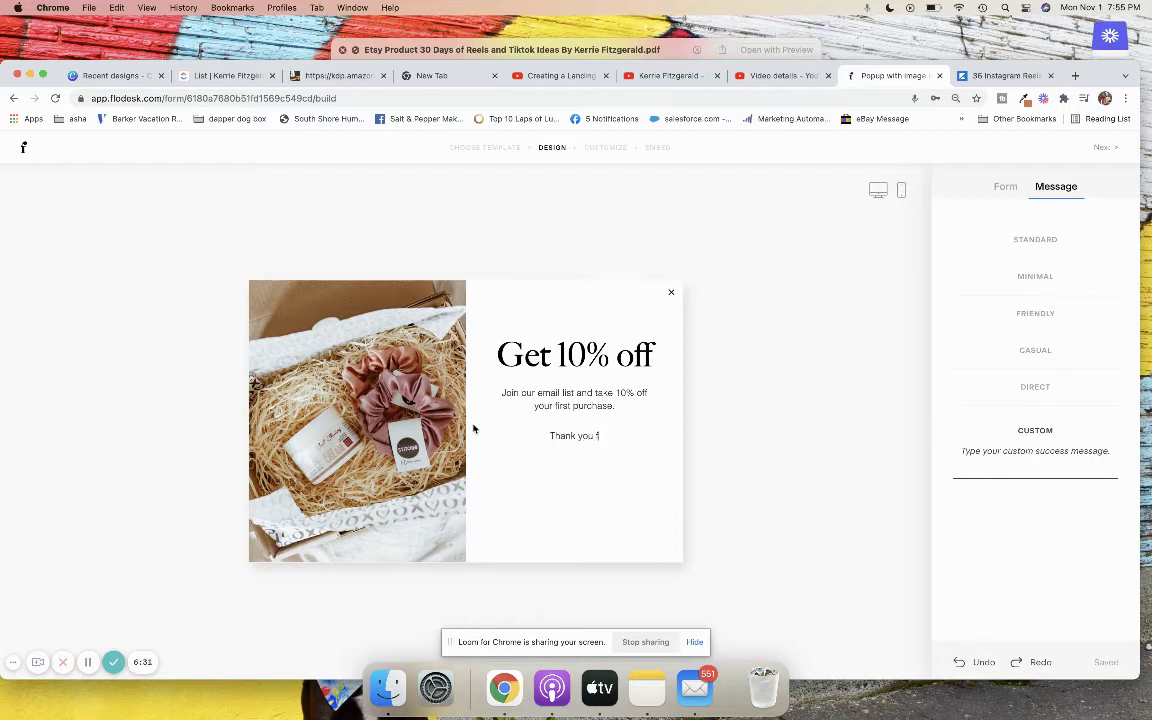
text(or subscribing, go ahead and check your)
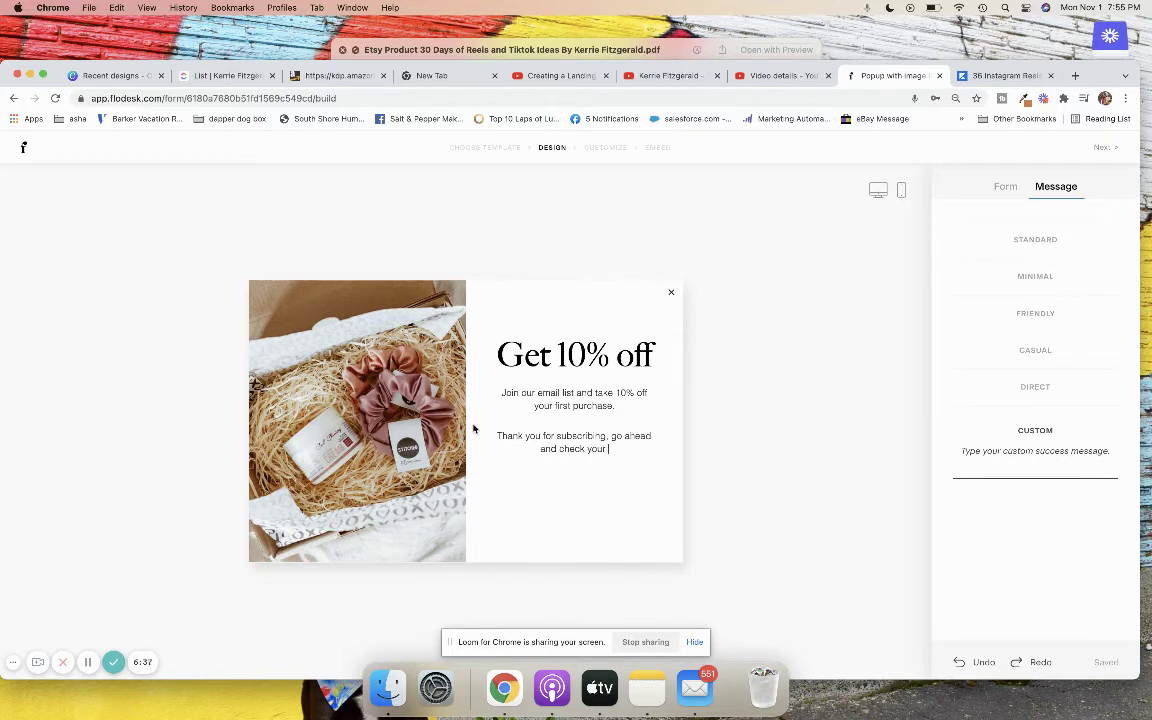
text( email for your 10% off code.)
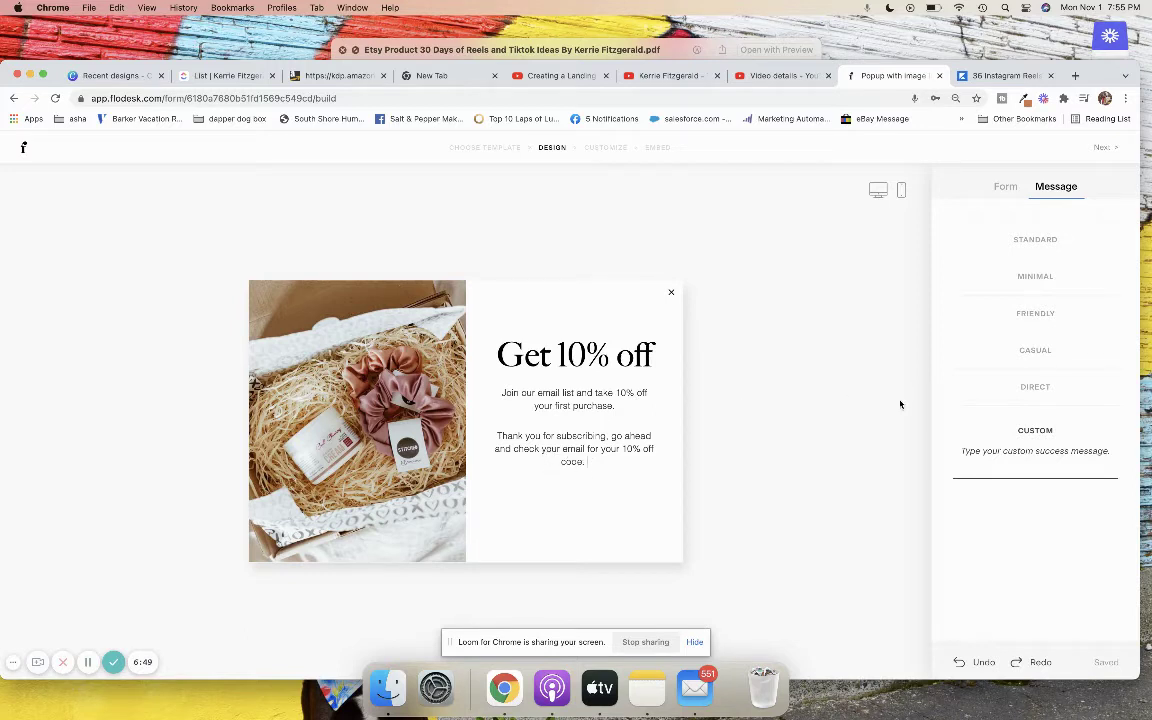
Step: Try the form's Preferences option for segment opt-in and turn it off again
click(1005, 187)
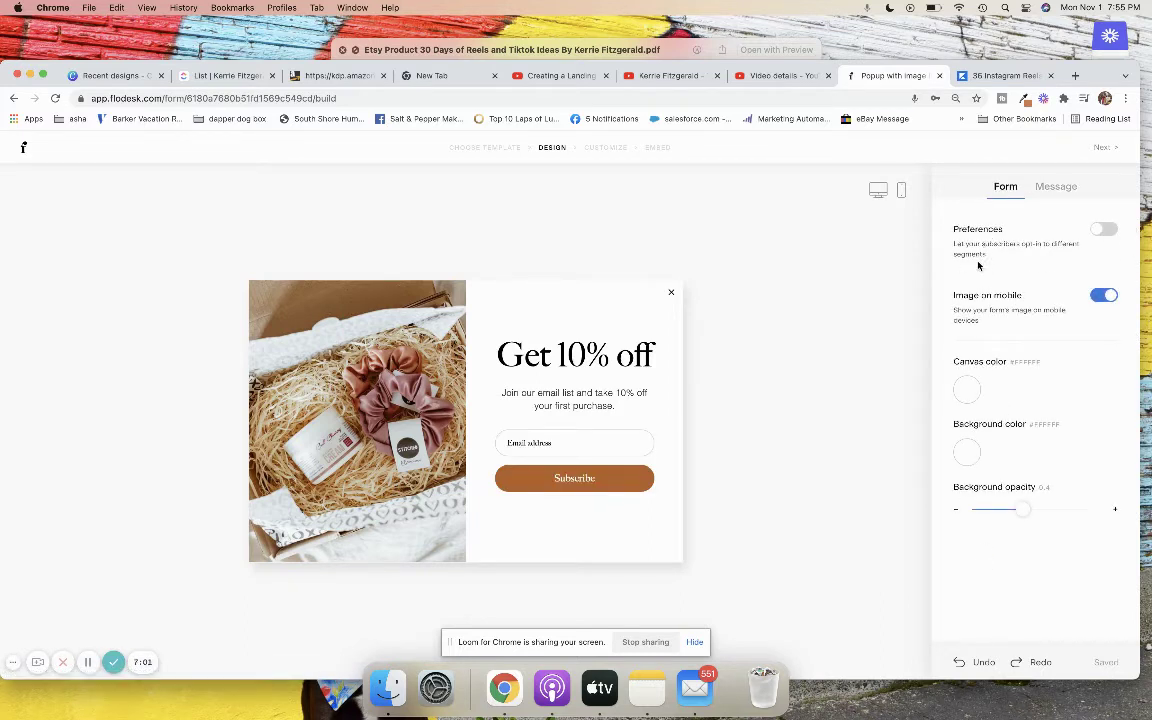
click(1104, 229)
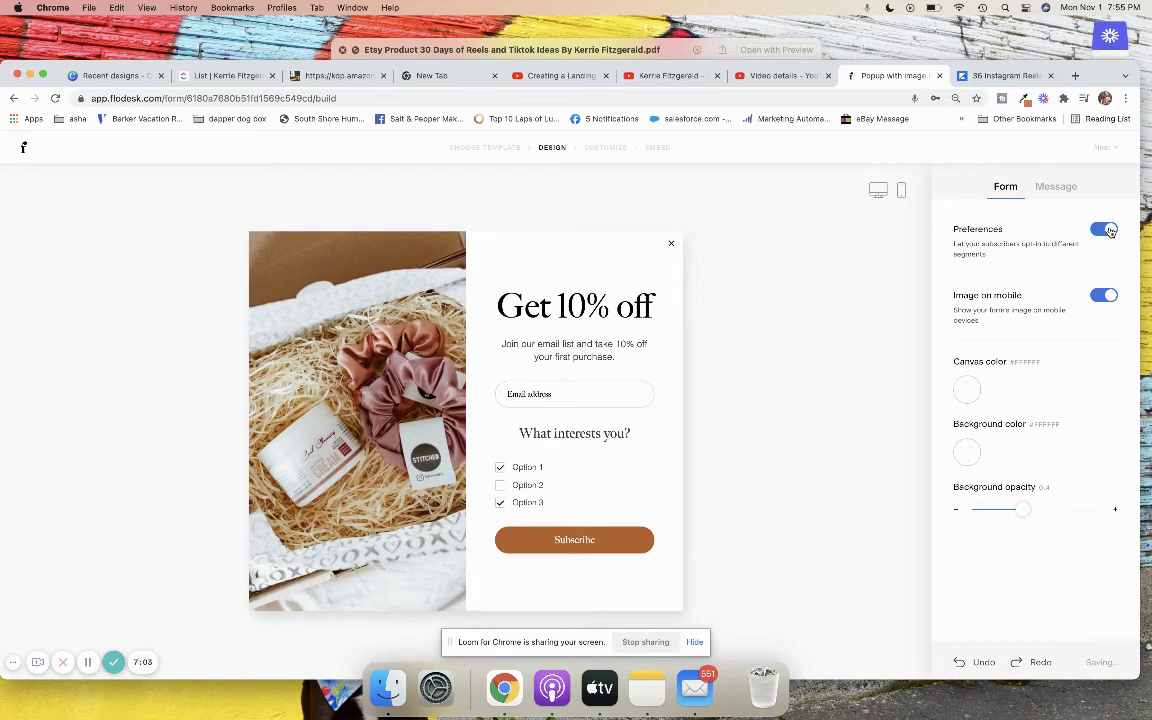
click(1106, 230)
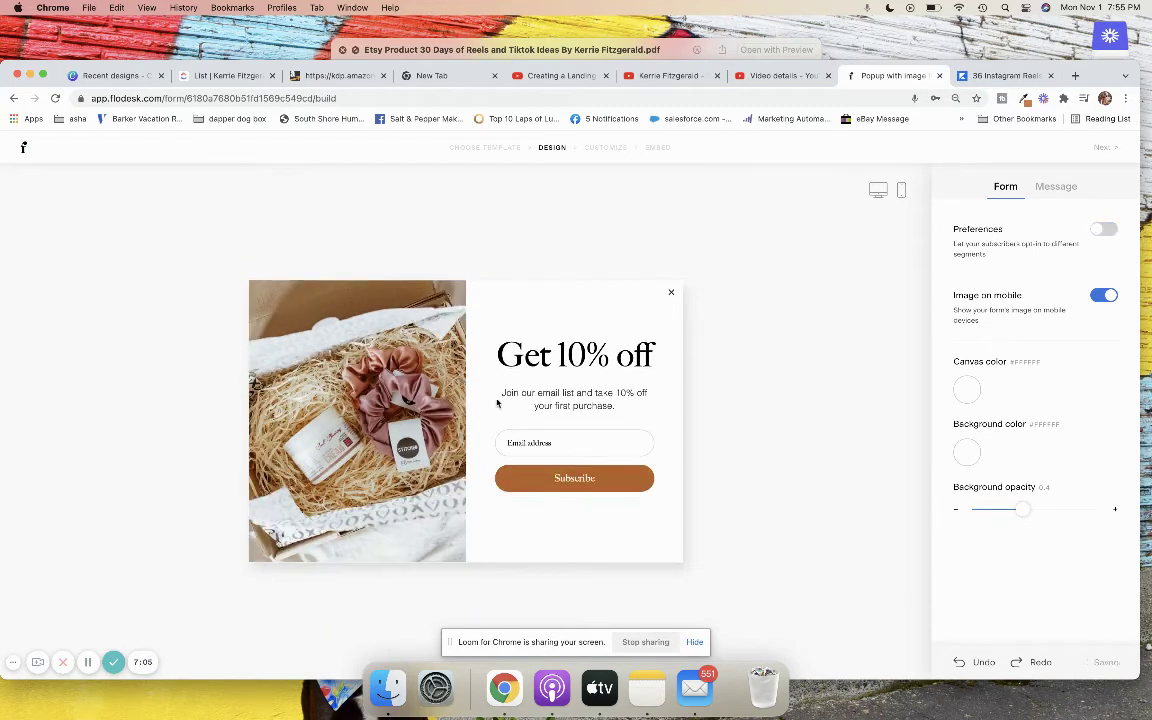
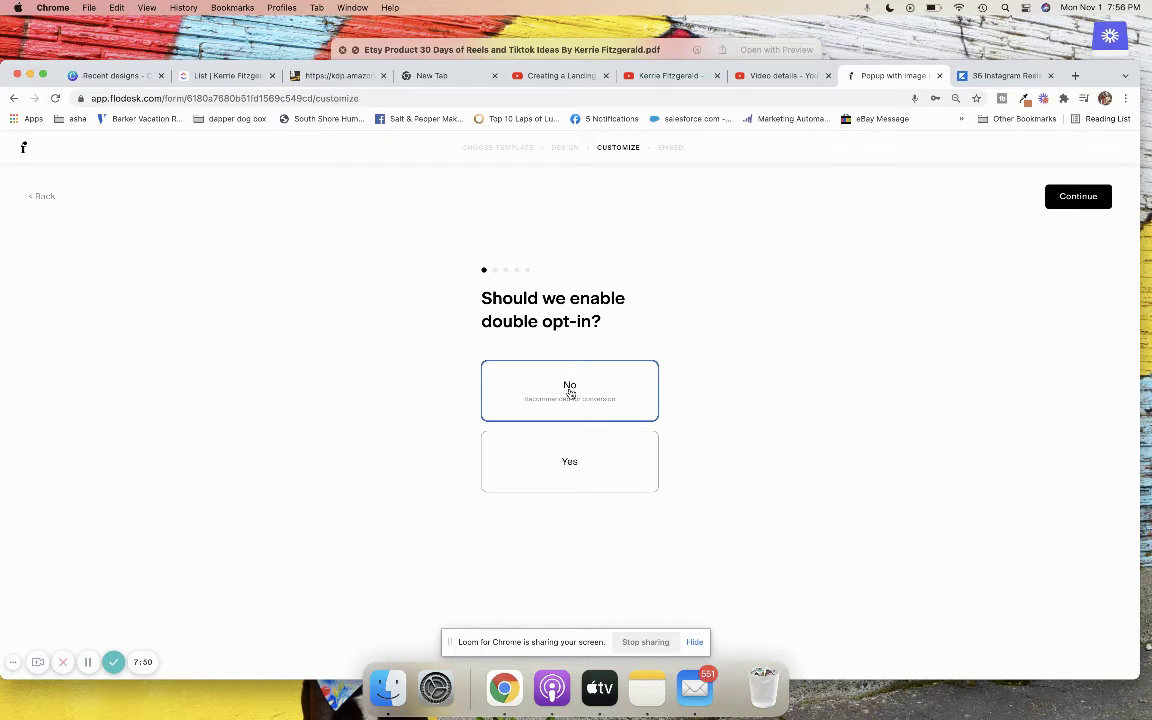
Step: Choose Yes for double opt-in and open the double opt-in email for customizing, keeping its legacy layouts
click(567, 461)
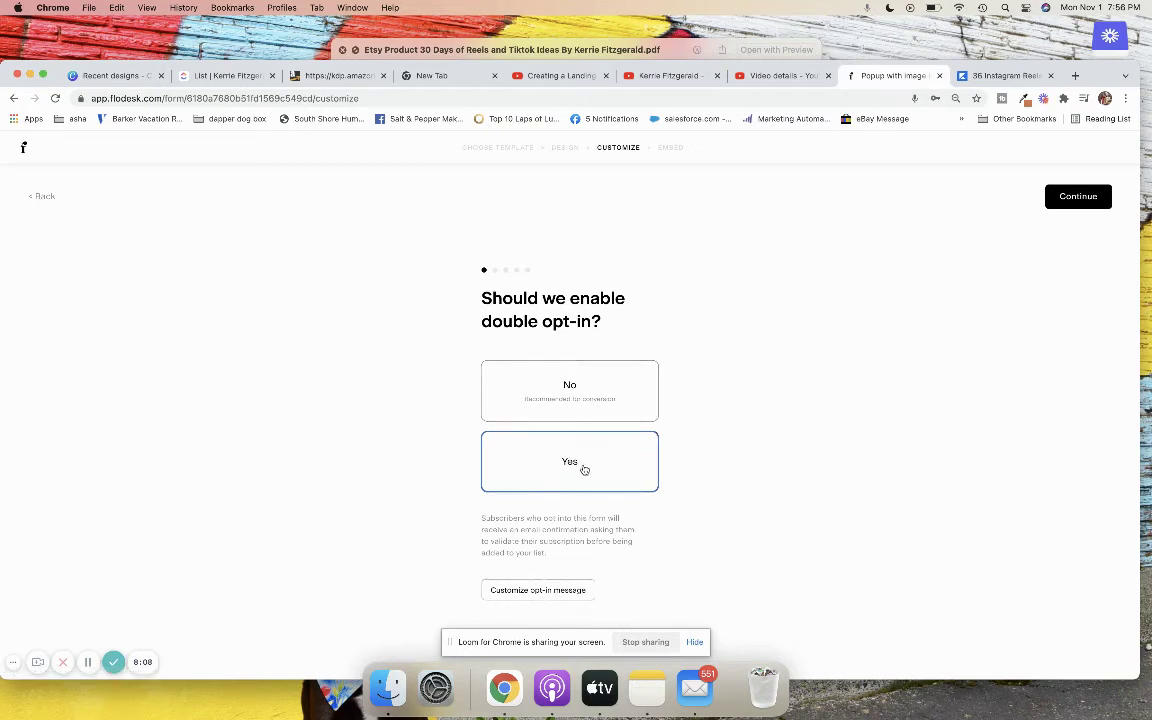
click(543, 592)
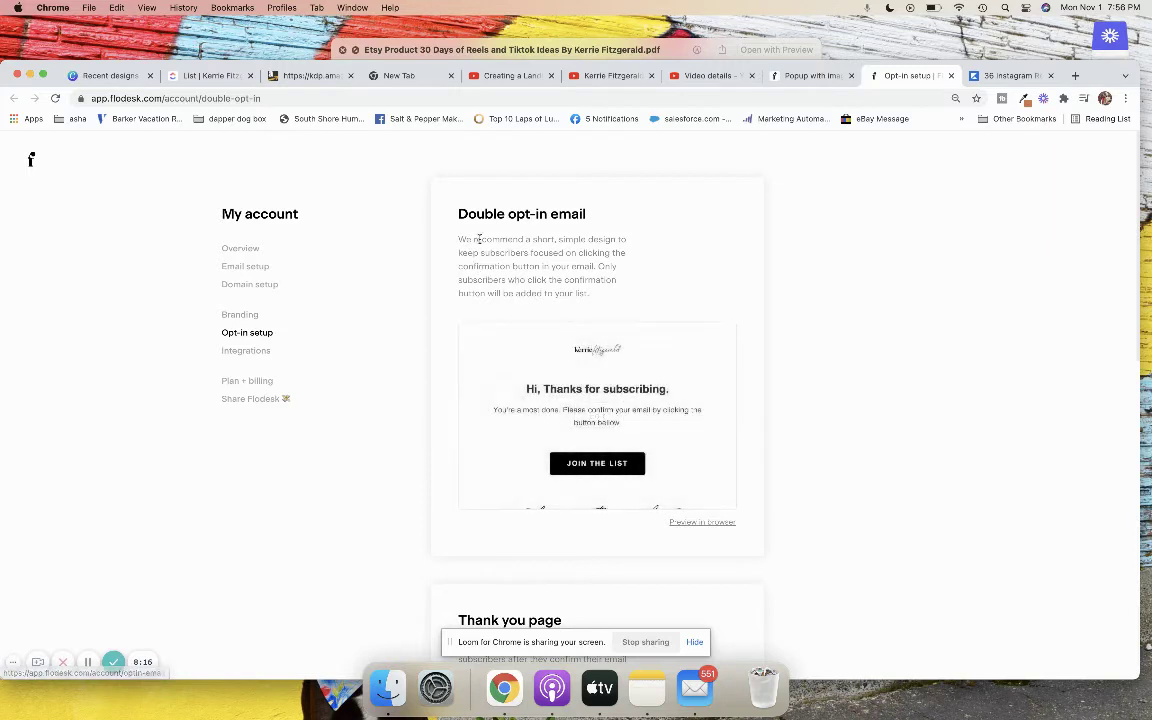
mouse_move(631, 497)
click(598, 416)
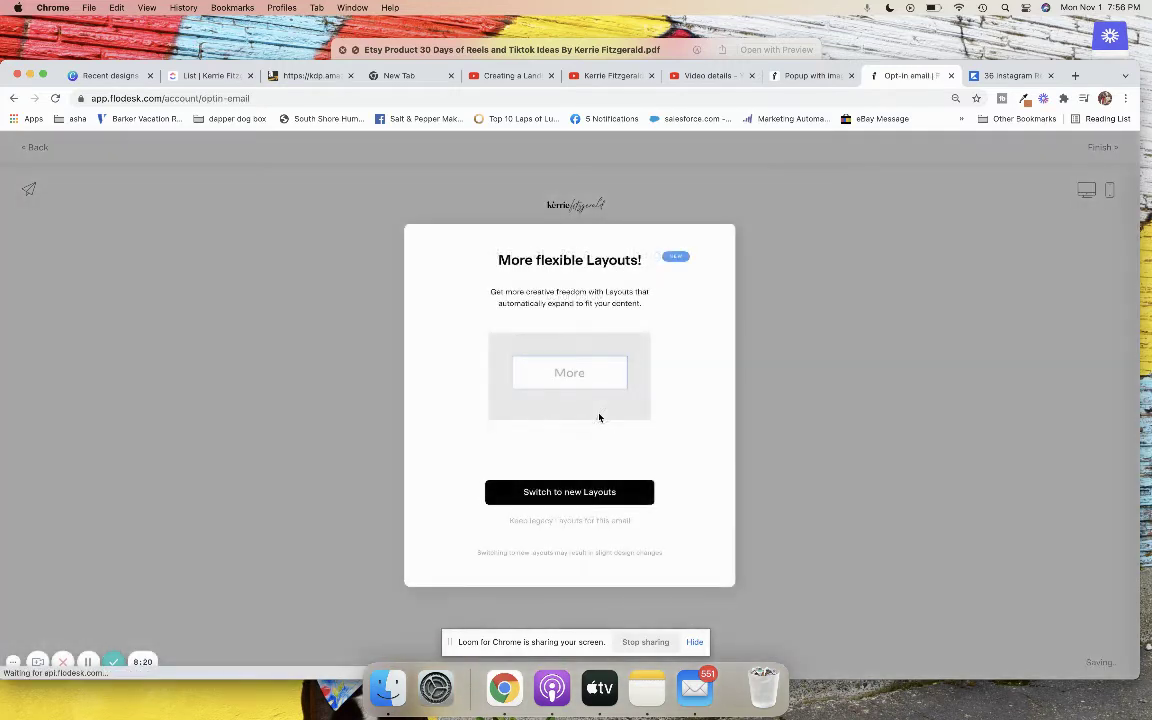
click(565, 521)
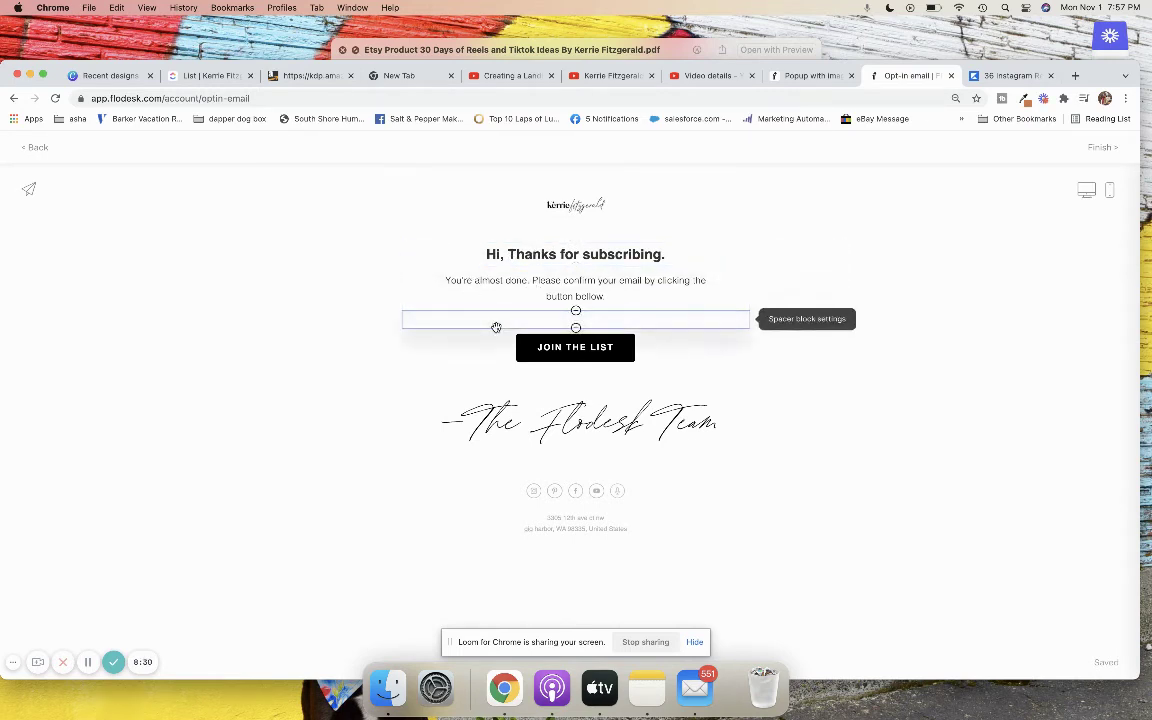
Step: Examine the style and font settings of the opt-in email's "JOIN THE LIST" button and finish editing
click(583, 347)
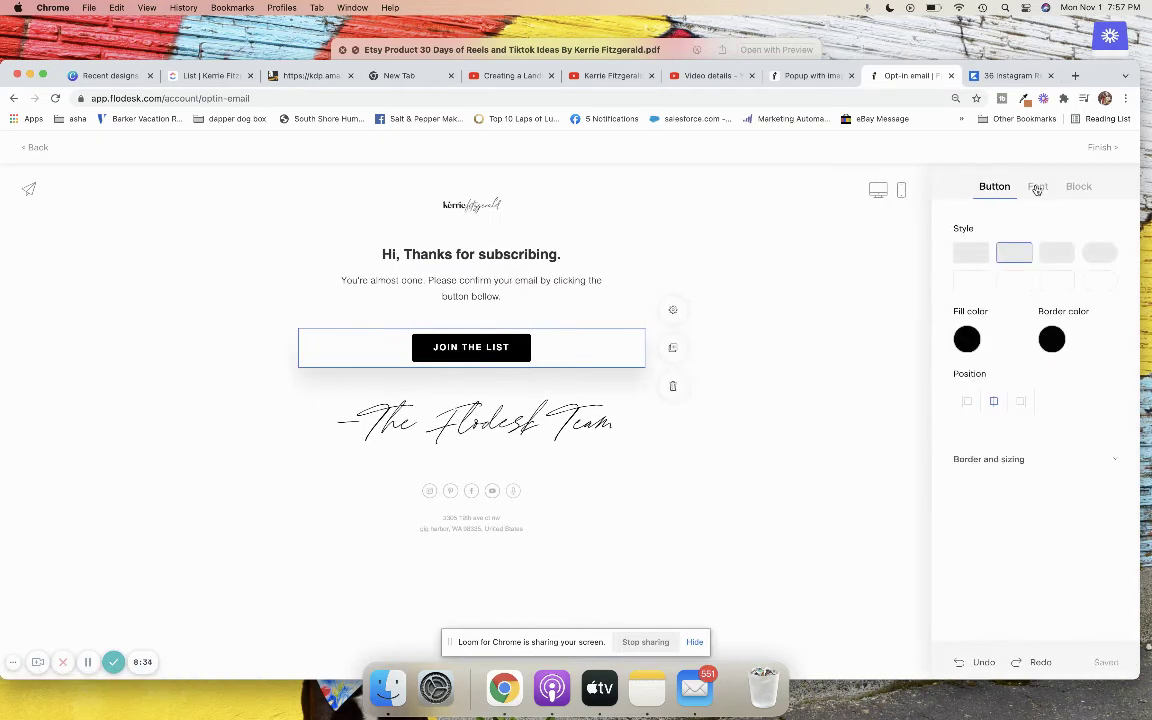
click(1037, 186)
click(1102, 147)
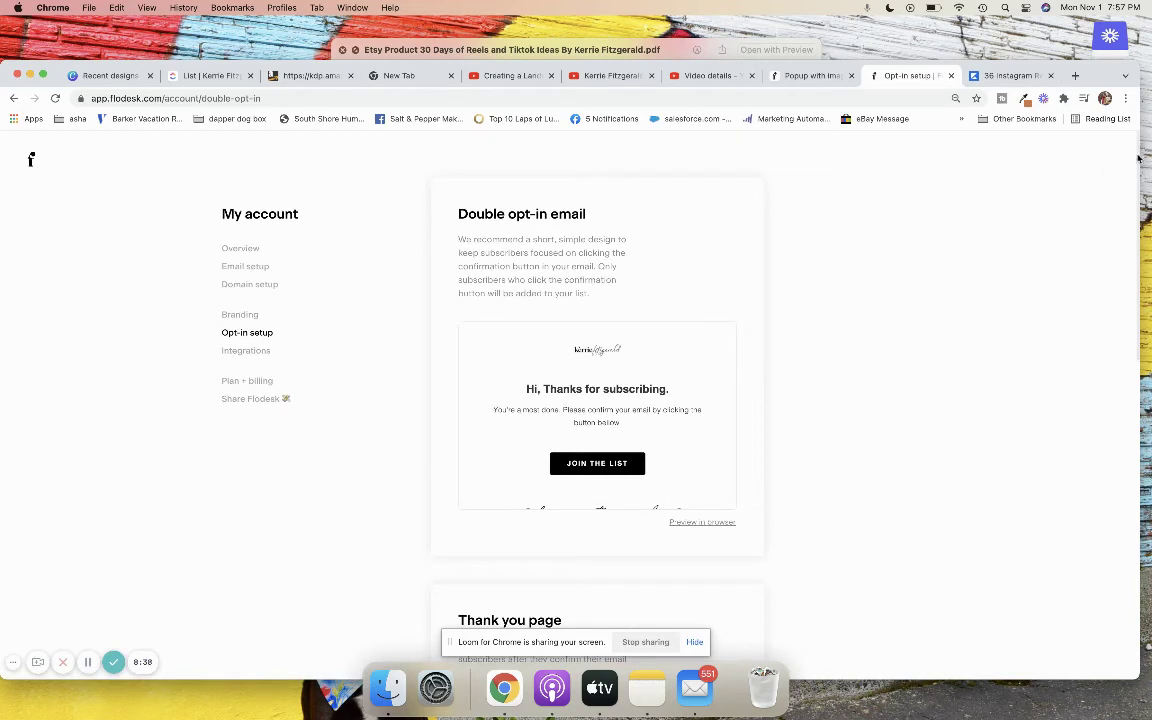
Step: Review the double opt-in Thank you page in its editor, finish it and return to the popup form's double opt-in question
scroll(1137, 153, down, 5)
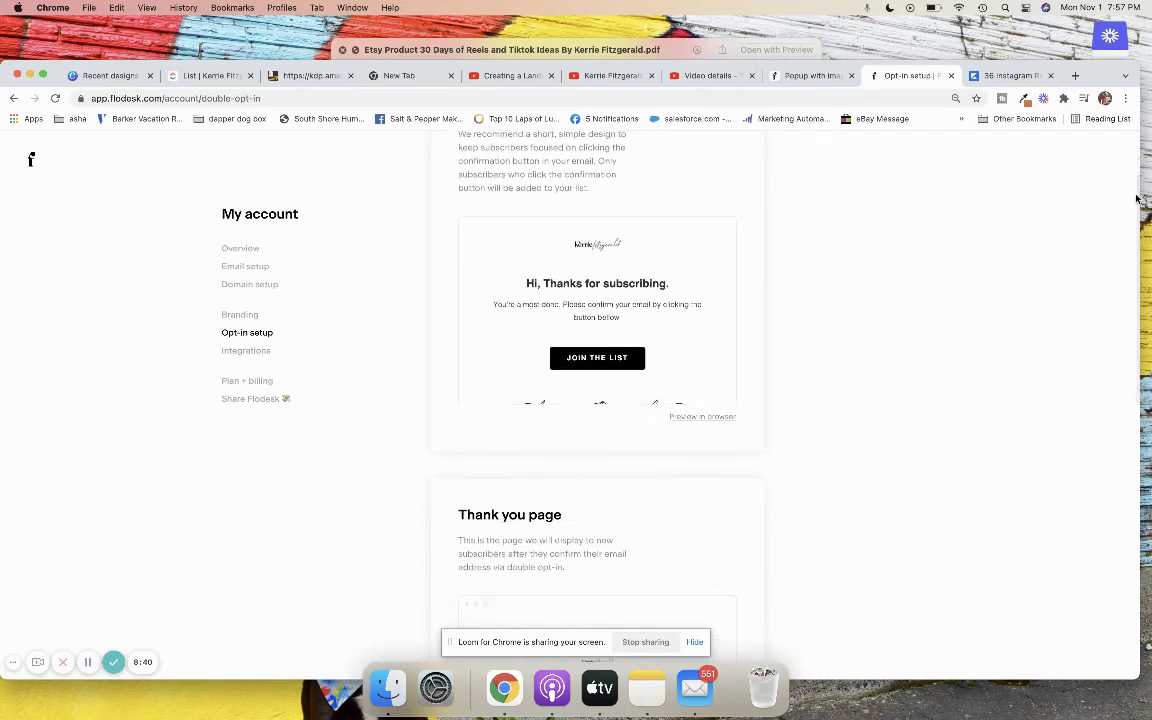
scroll(1137, 268, down, 3)
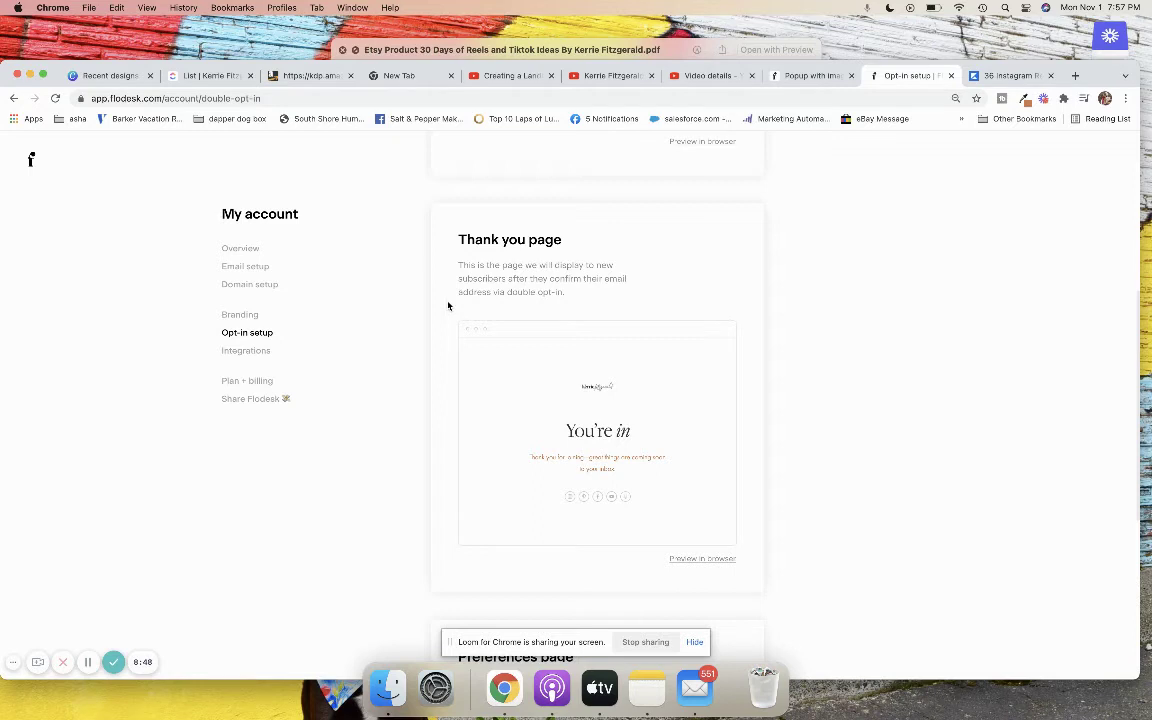
mouse_move(606, 466)
click(597, 433)
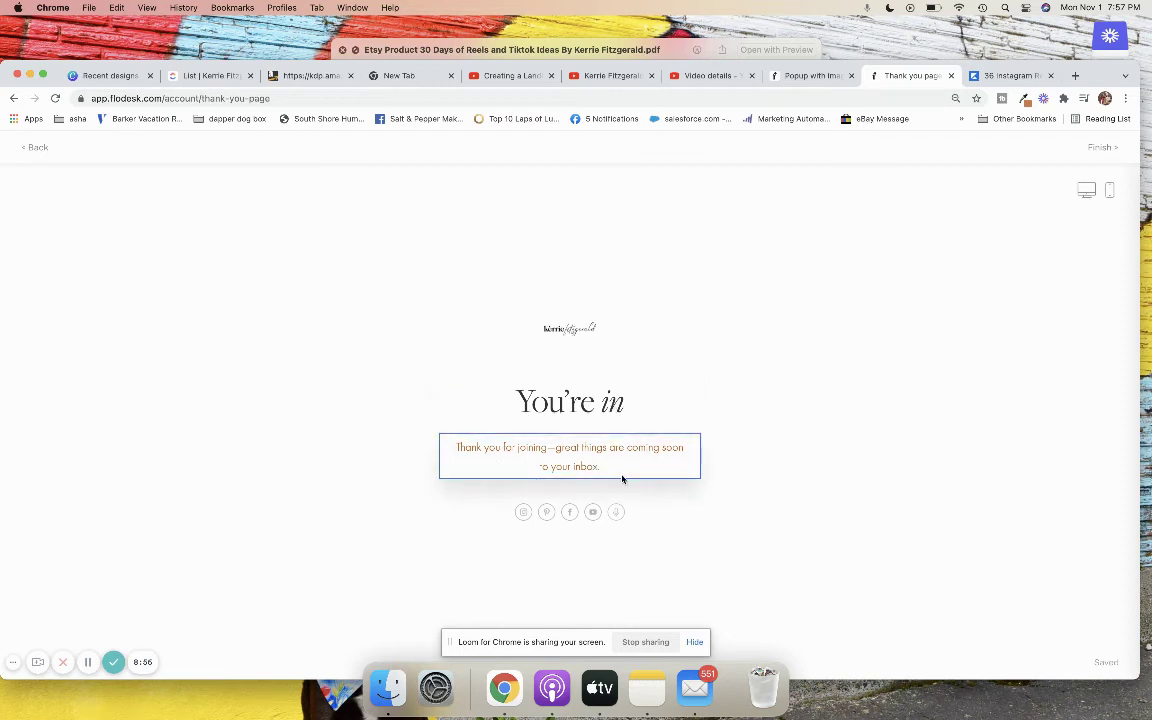
click(1099, 148)
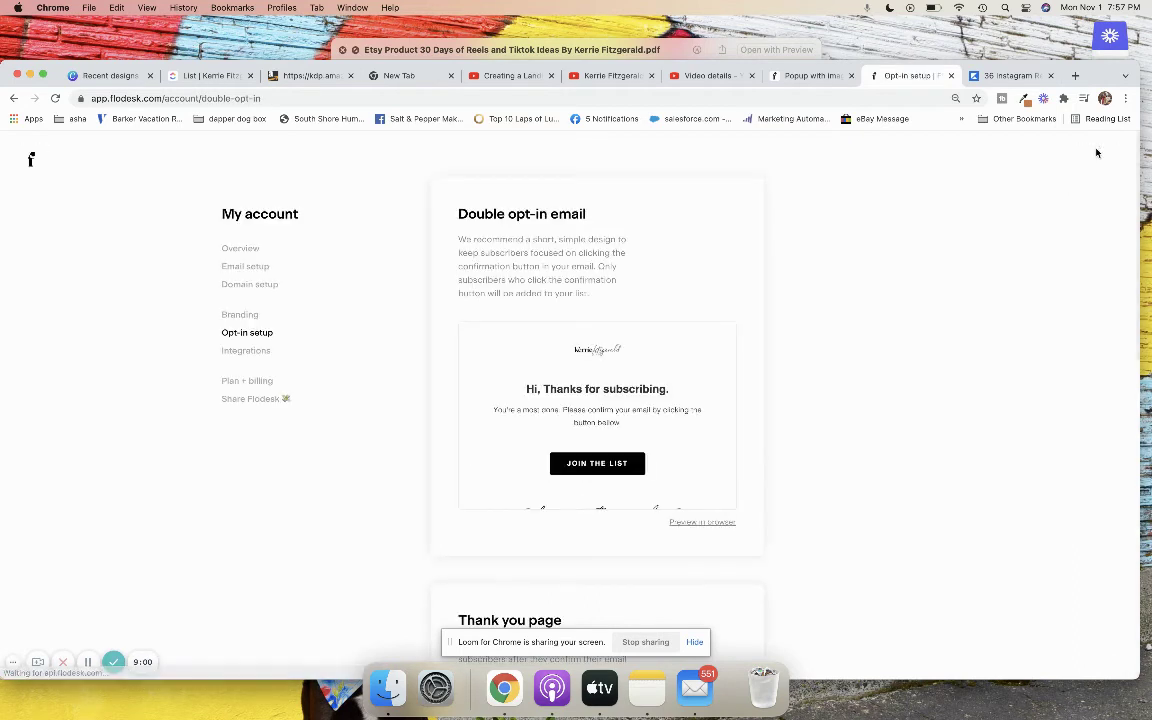
click(31, 160)
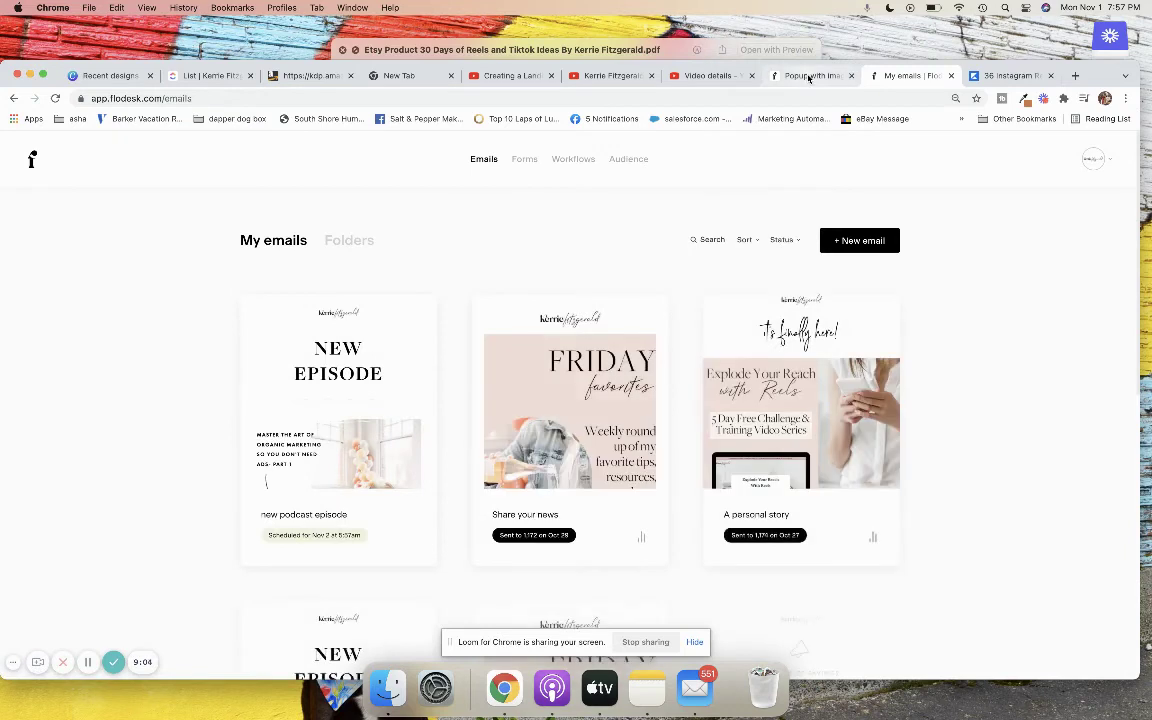
click(810, 78)
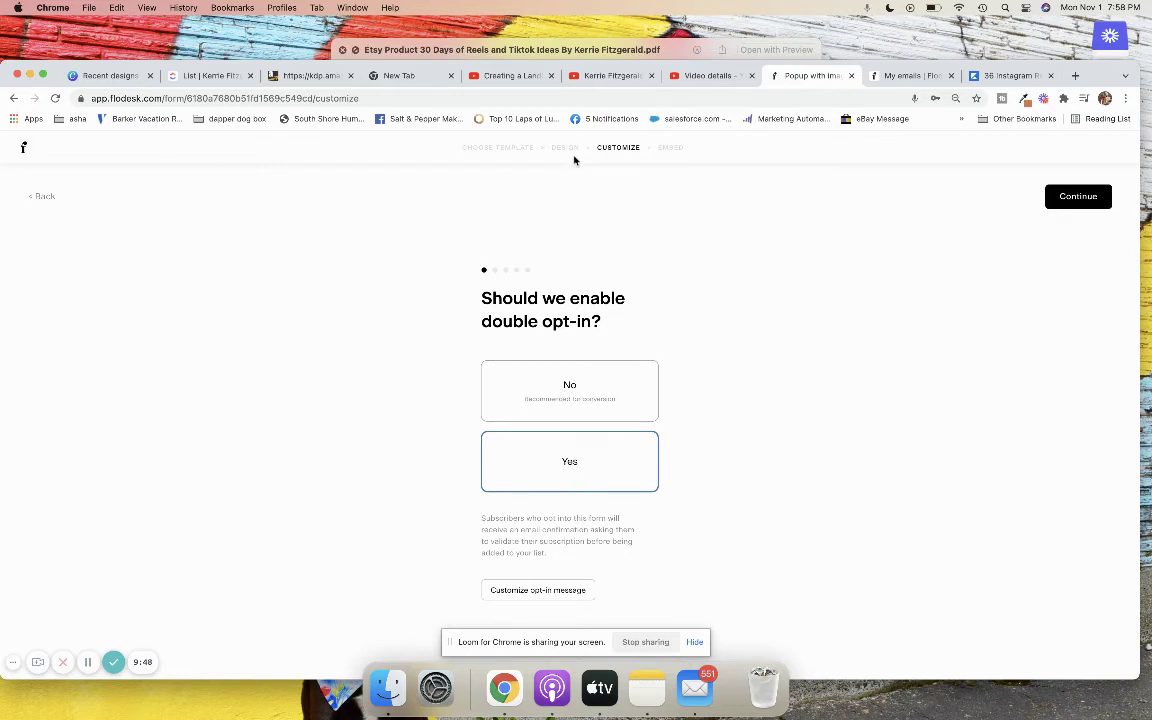
Step: Choose No for double opt-in, continue, and set the popup to display after 30 seconds
click(566, 391)
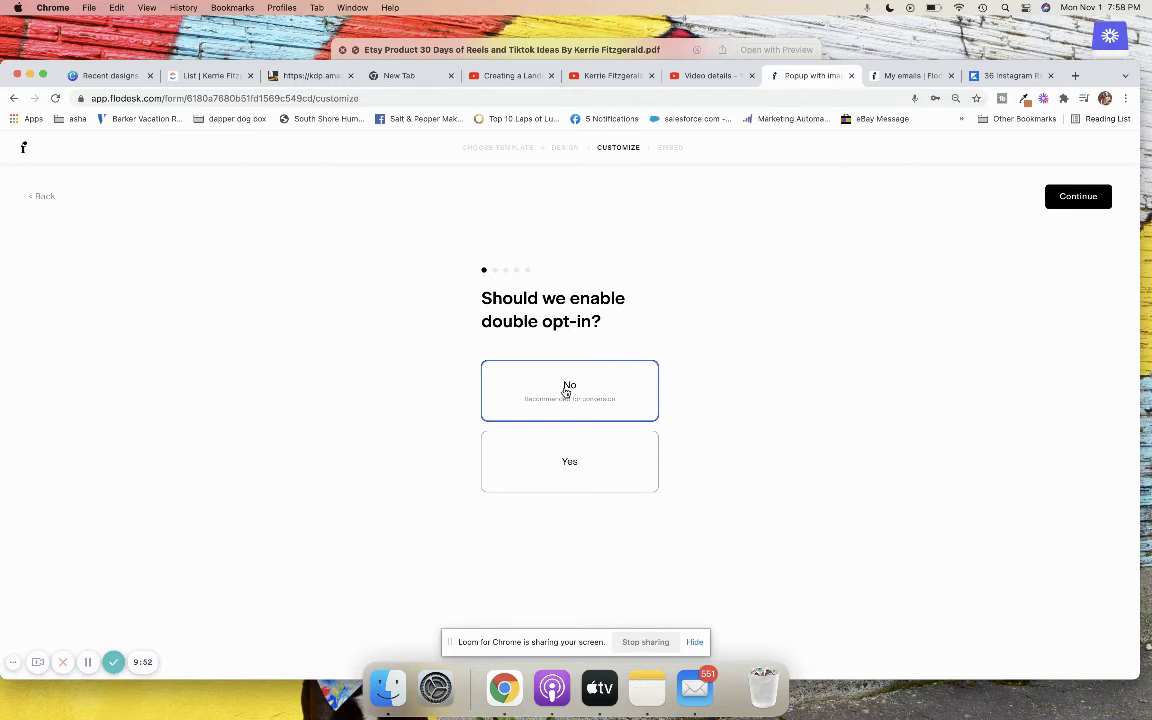
click(1078, 200)
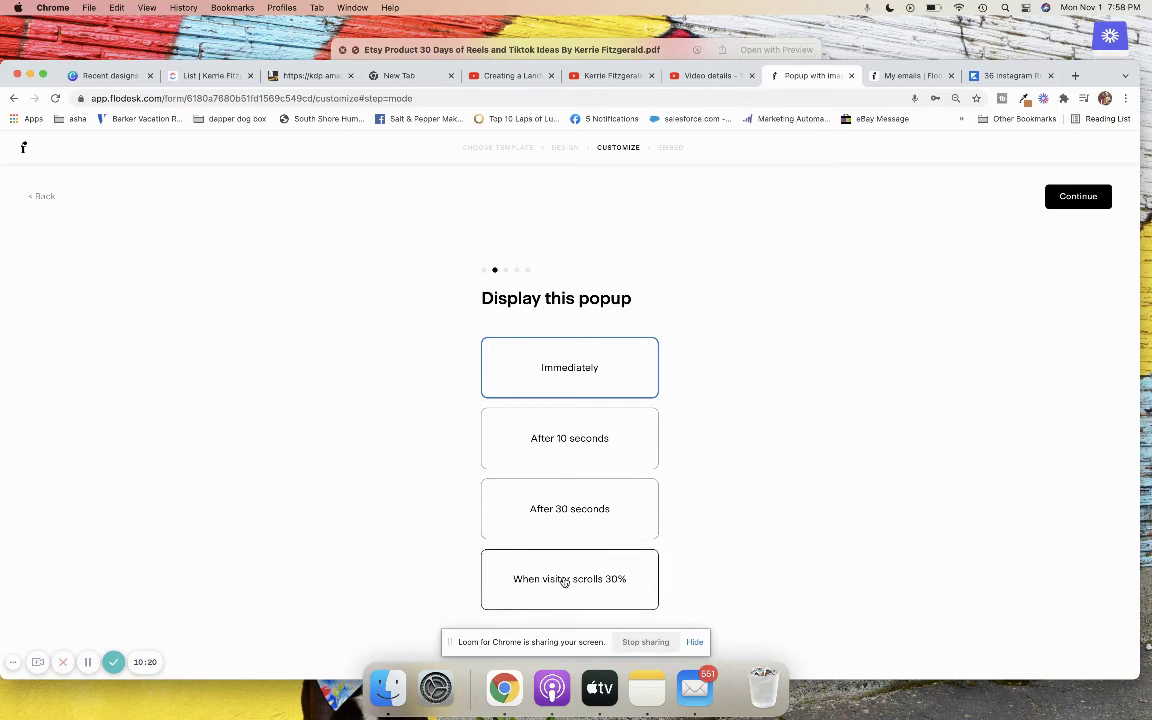
click(565, 509)
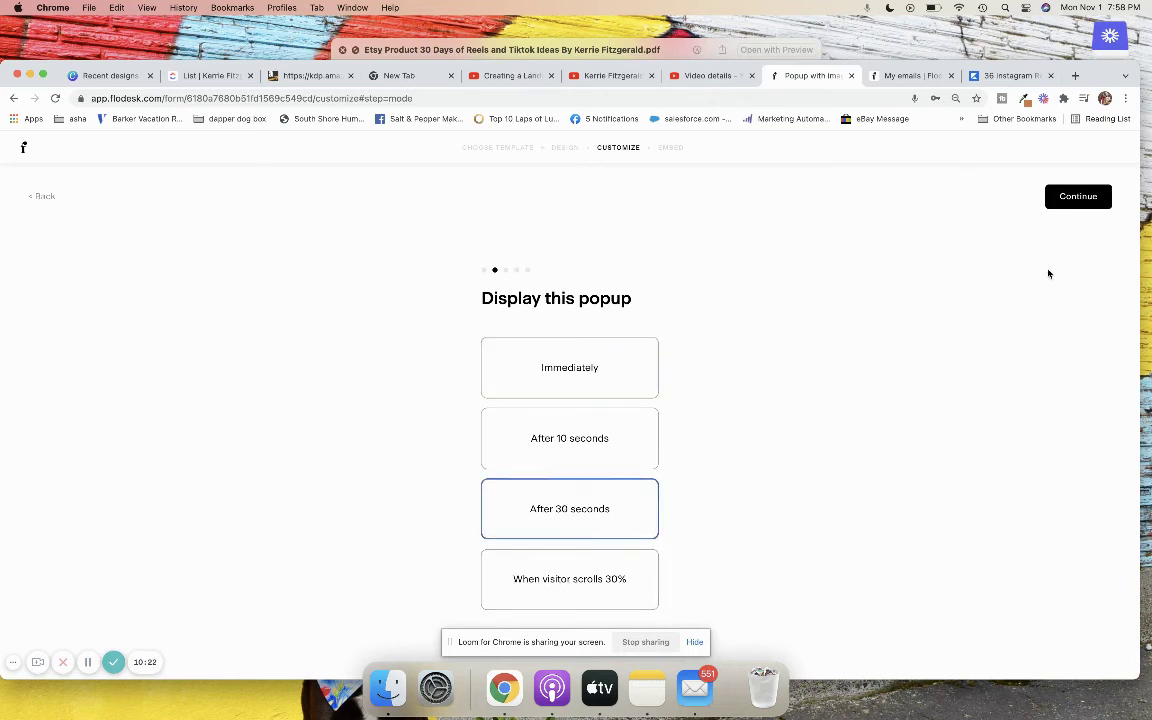
Step: Choose No for showing the popup to return visitors who already subscribed, choose Do not notify me for opt-ins, and continue
click(1078, 198)
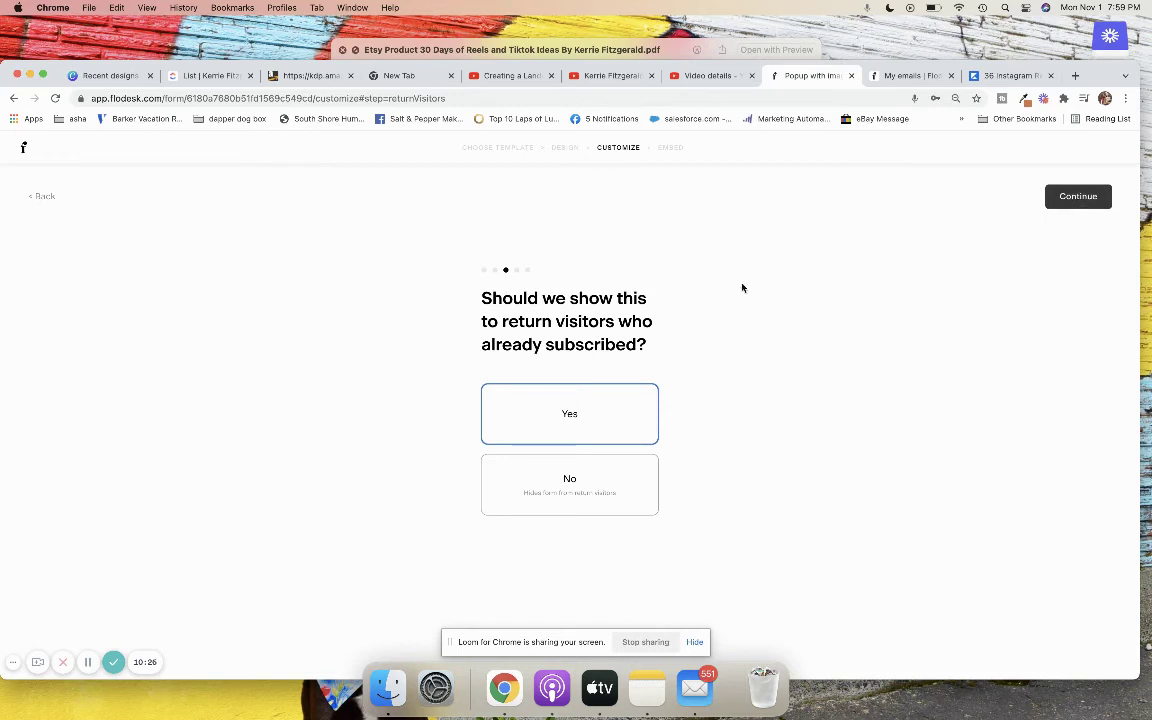
click(563, 492)
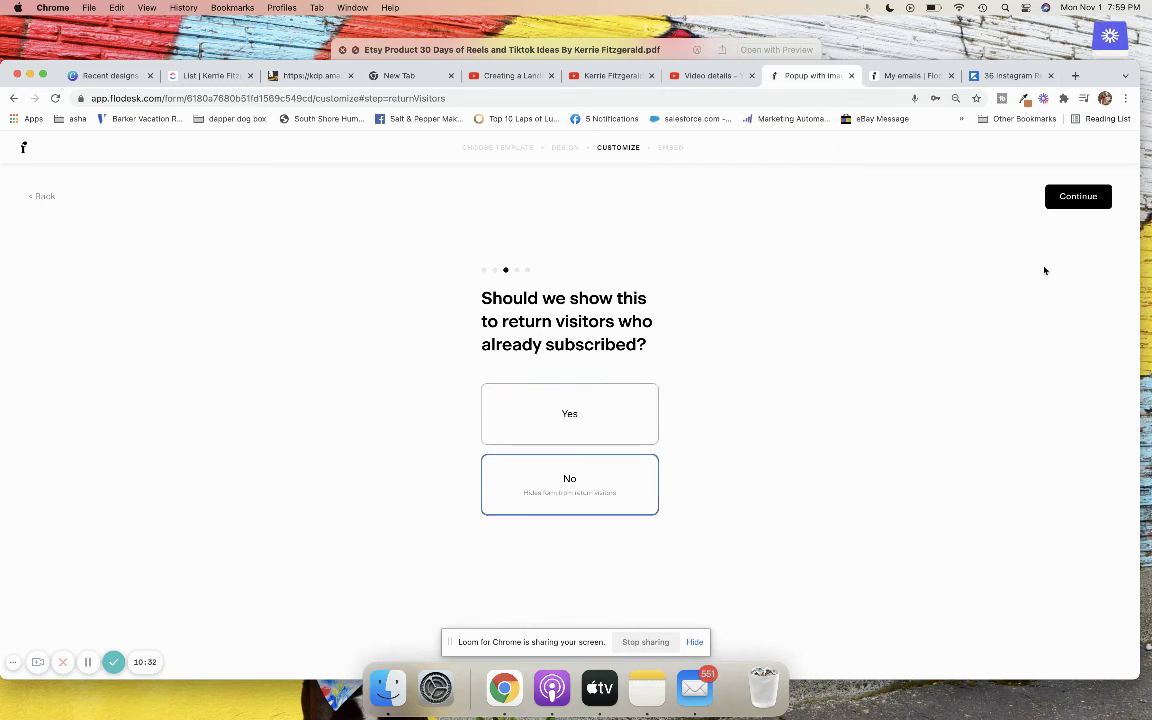
click(1078, 205)
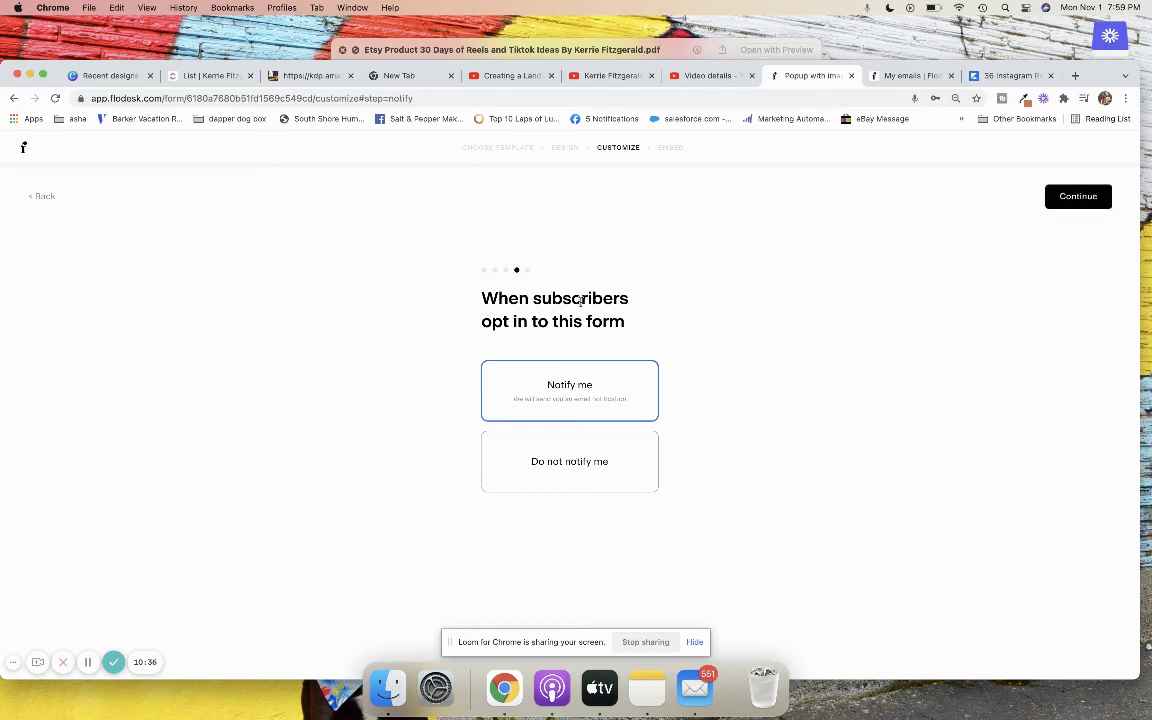
click(563, 473)
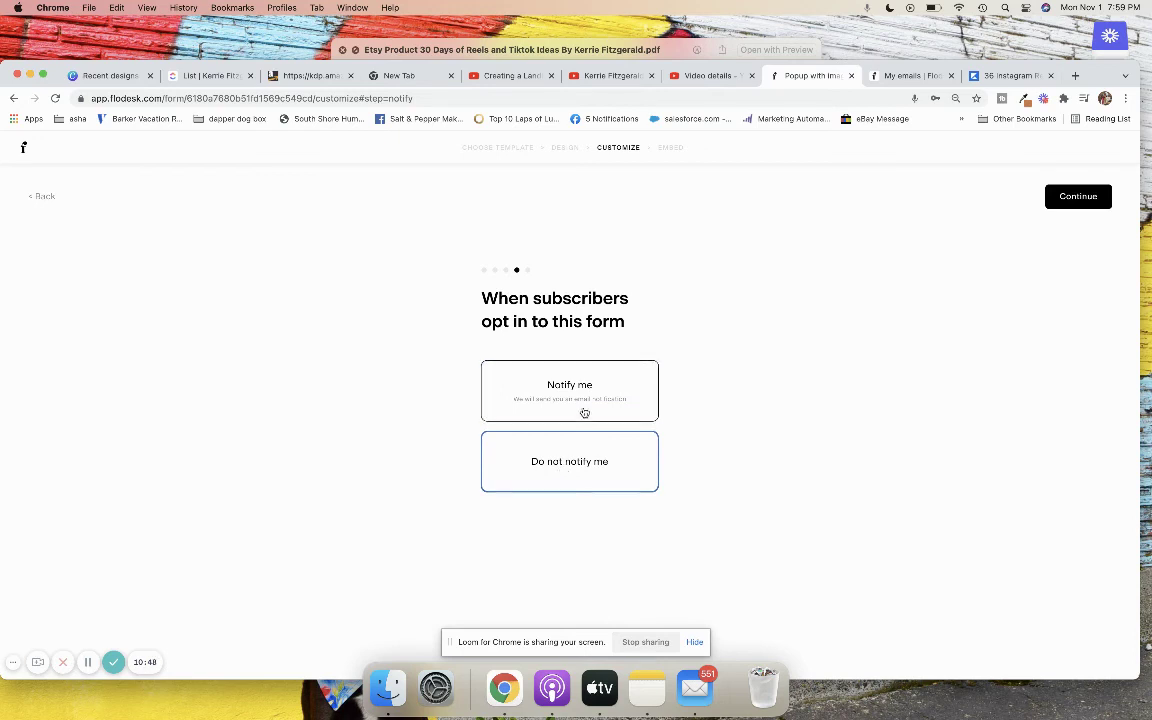
click(1100, 196)
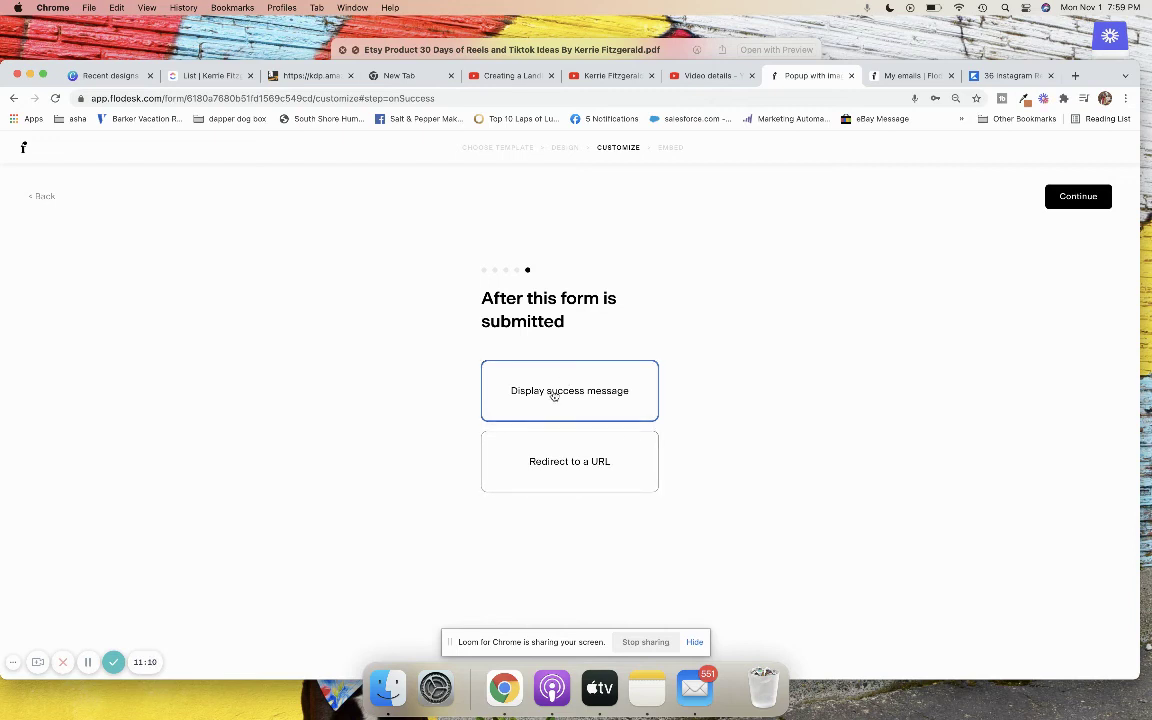
Step: Select Redirect to a URL for after submission, then continue to publishing and review the header code installation instructions
click(557, 464)
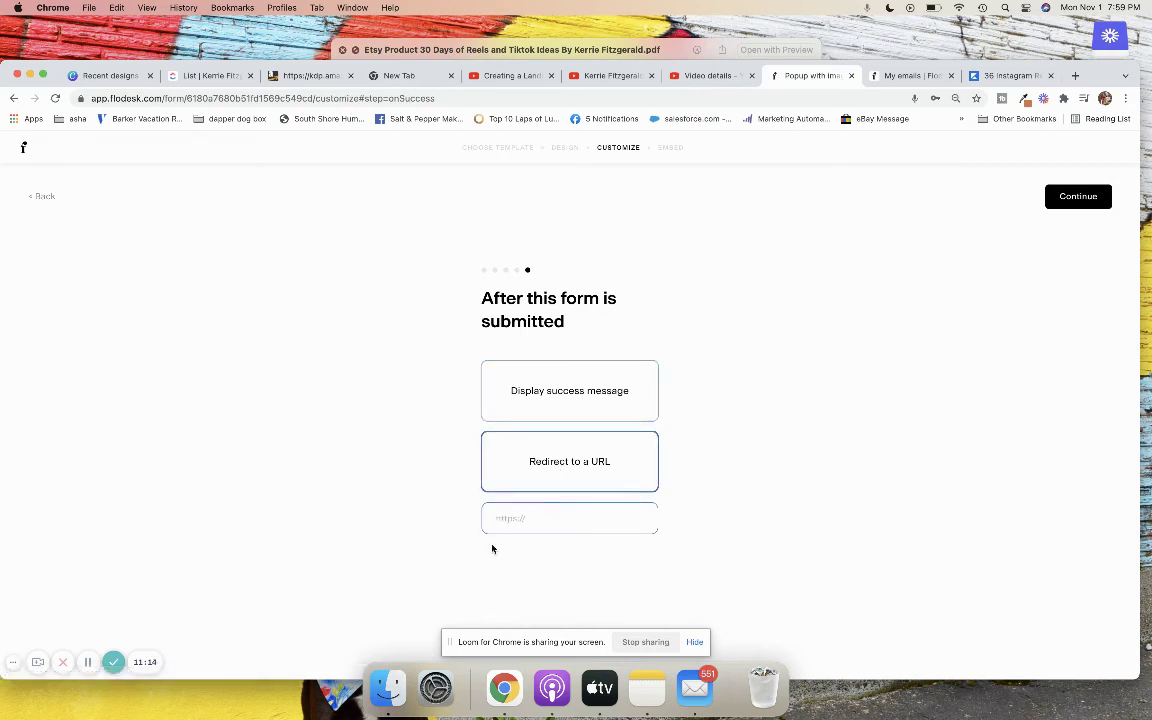
click(1072, 200)
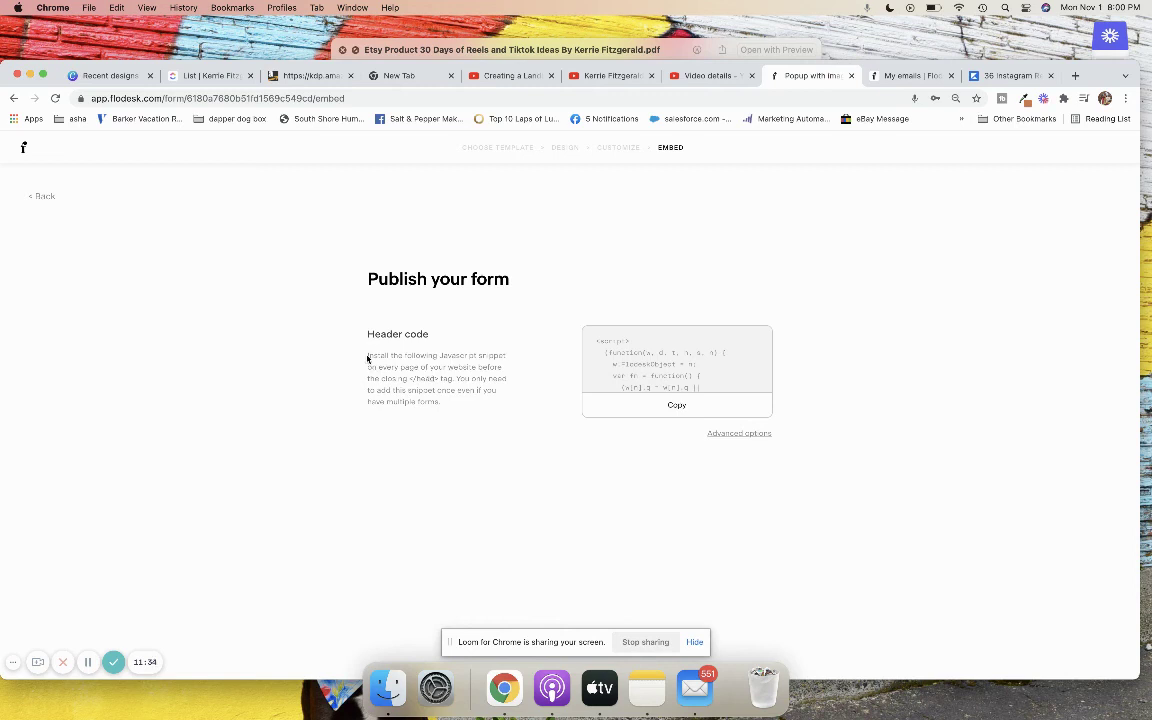
drag(368, 358, 440, 400)
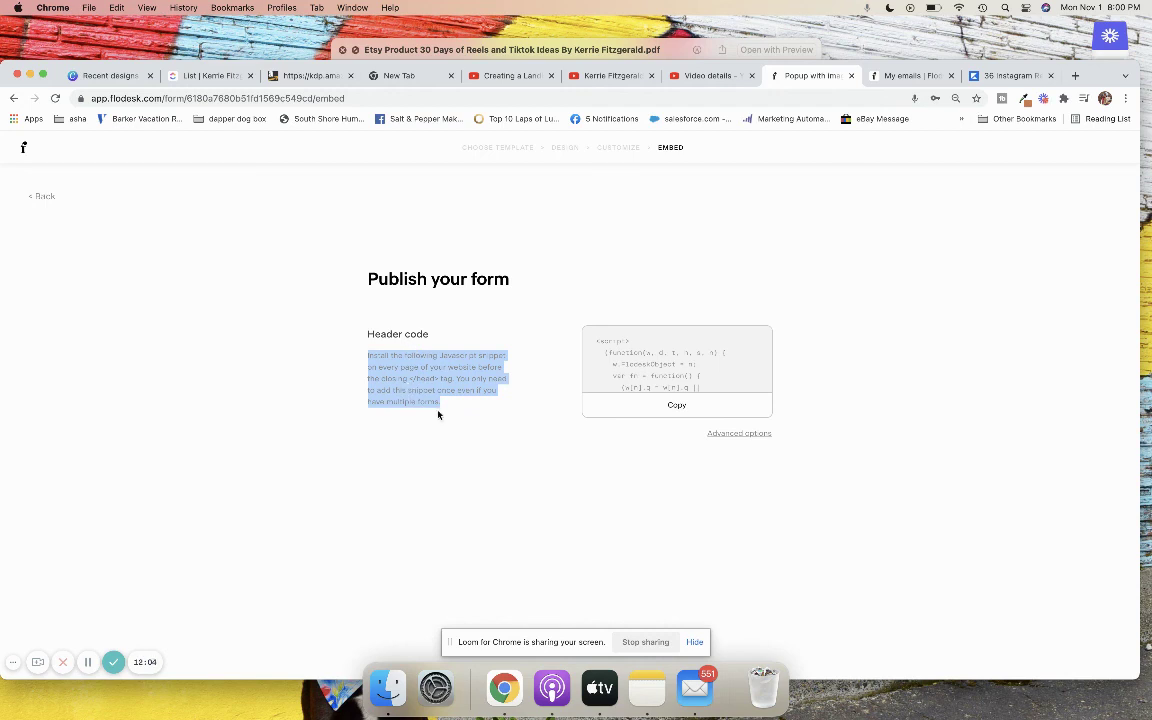
click(439, 401)
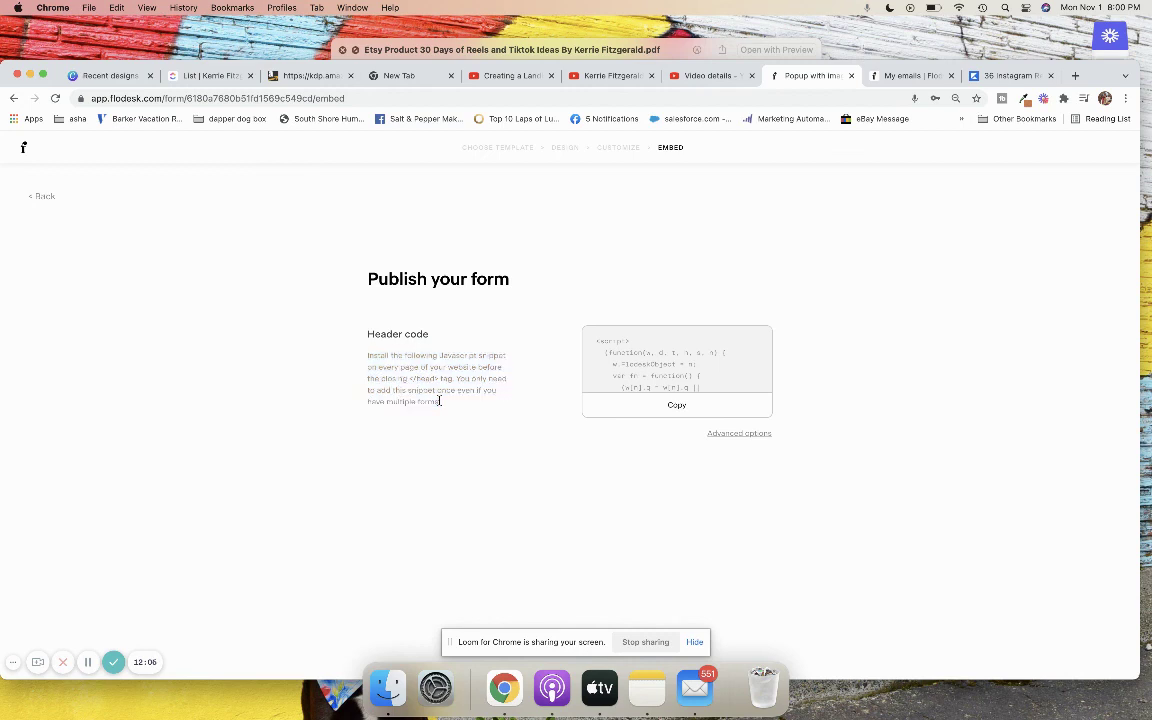